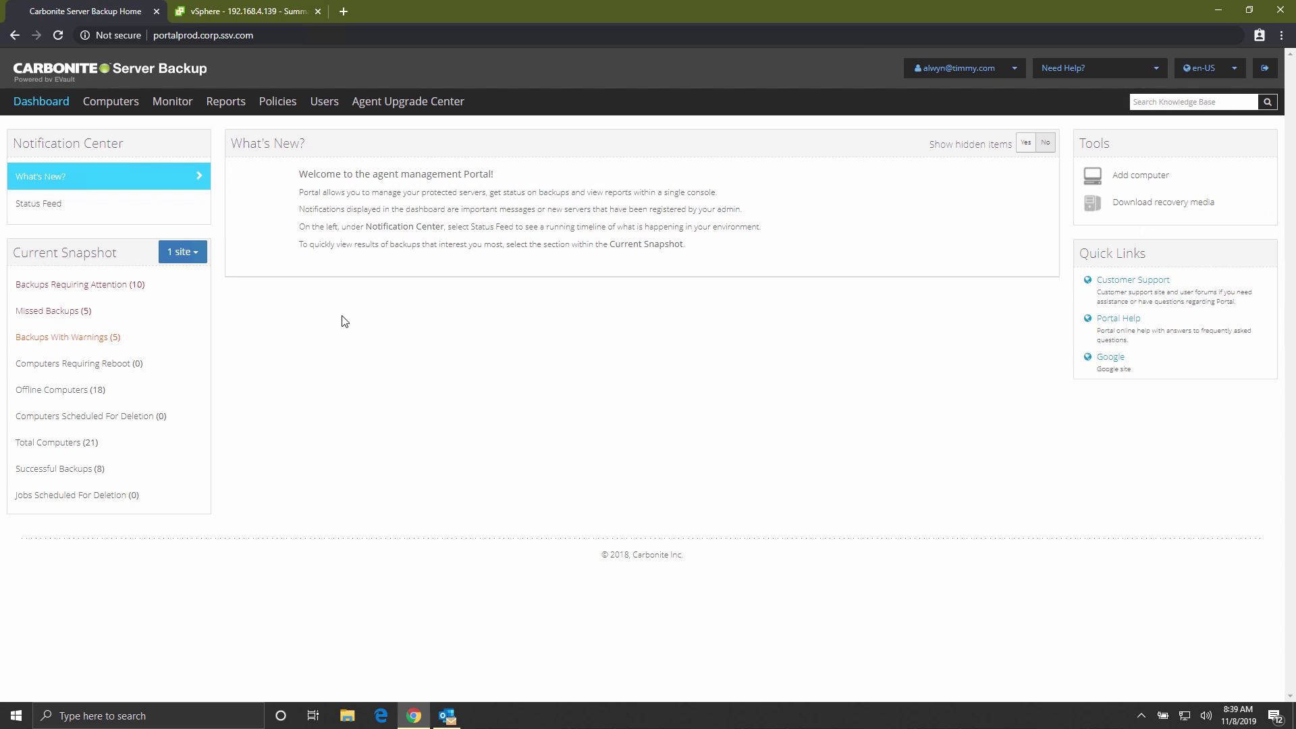
# Step: Show the vCenter 192.168.4.139 summary, with CENTOS, DEMO-VRA and Windows2012R2 listed under CLUSTER
pyautogui.click(254, 13)
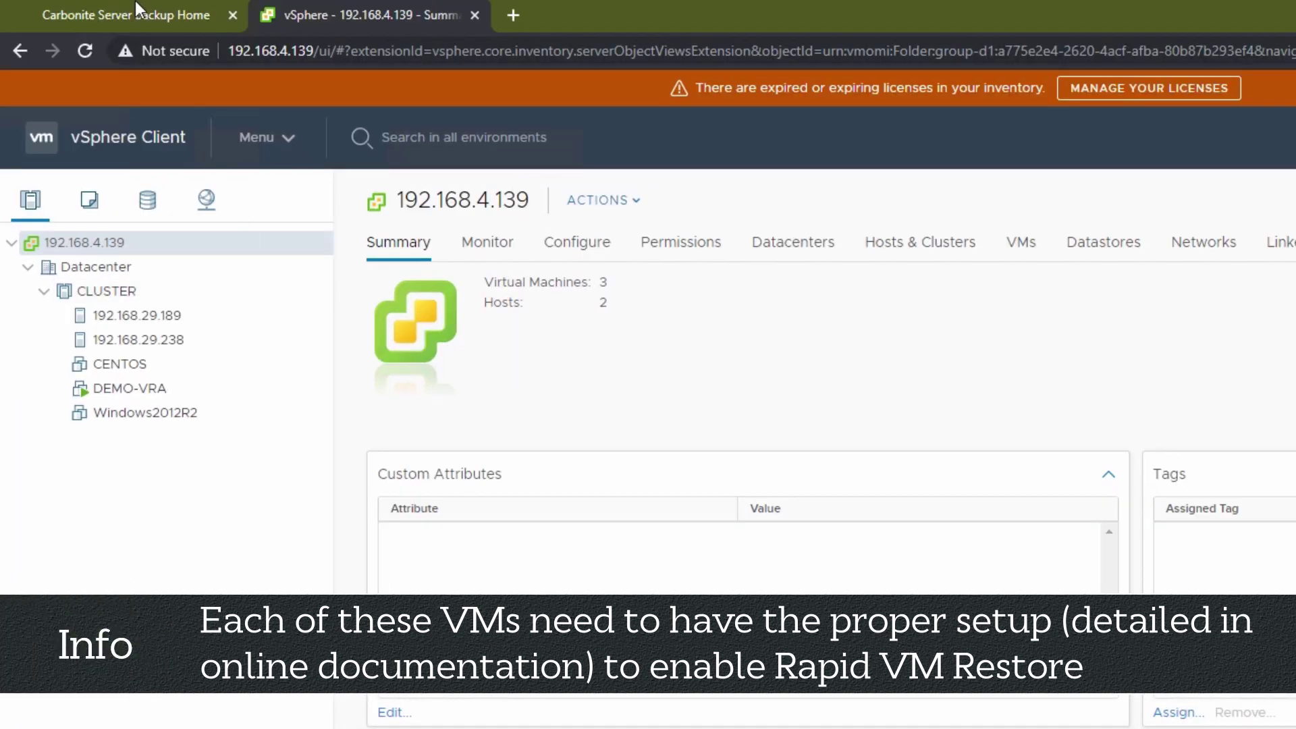
# Step: Restore the DEMO-Windows job on WIN-7ENHKR57D7A as a virtual machine using Rapid VM Restore
pyautogui.click(139, 10)
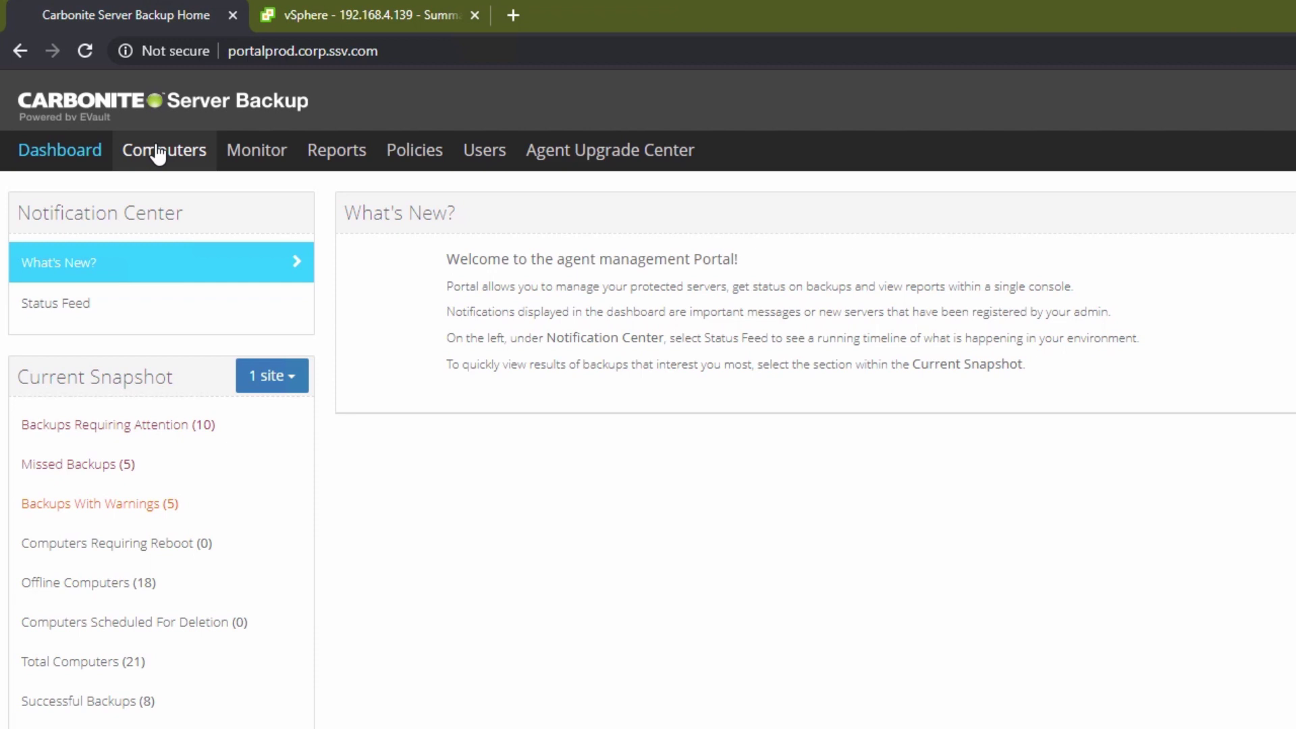
pyautogui.click(171, 163)
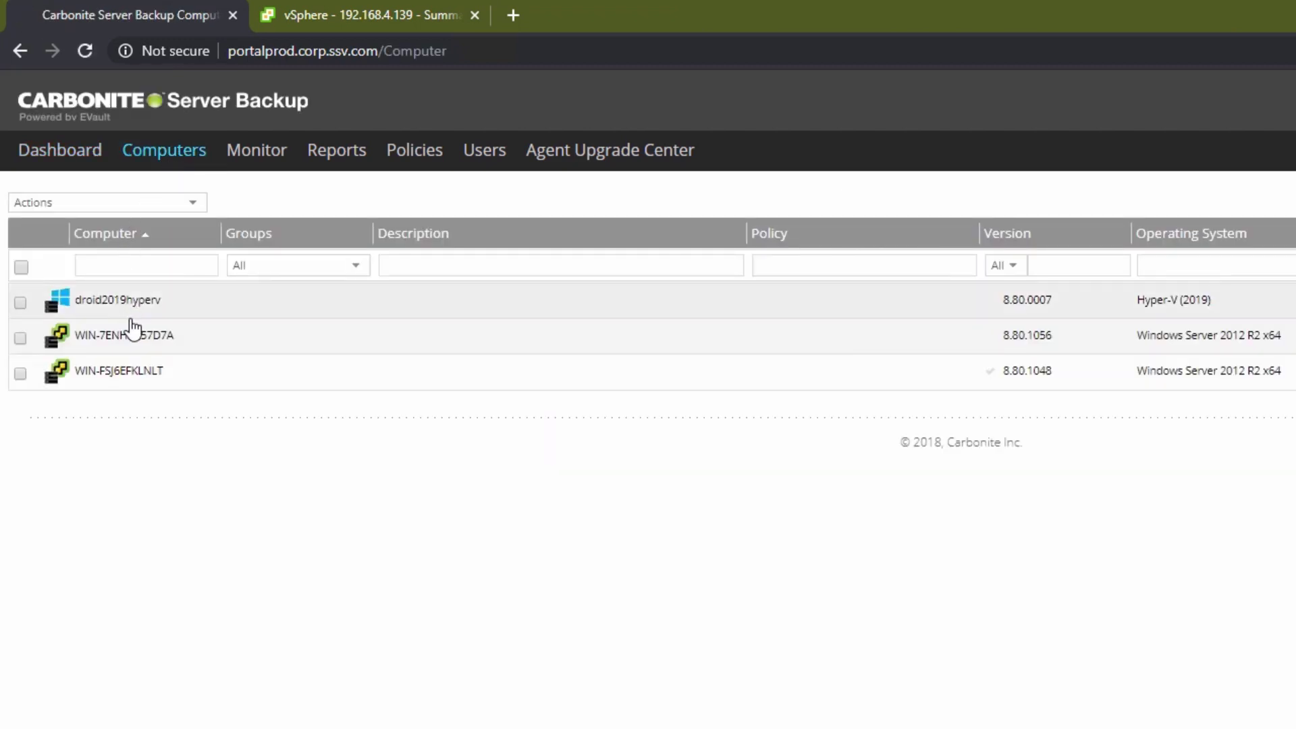
pyautogui.click(136, 344)
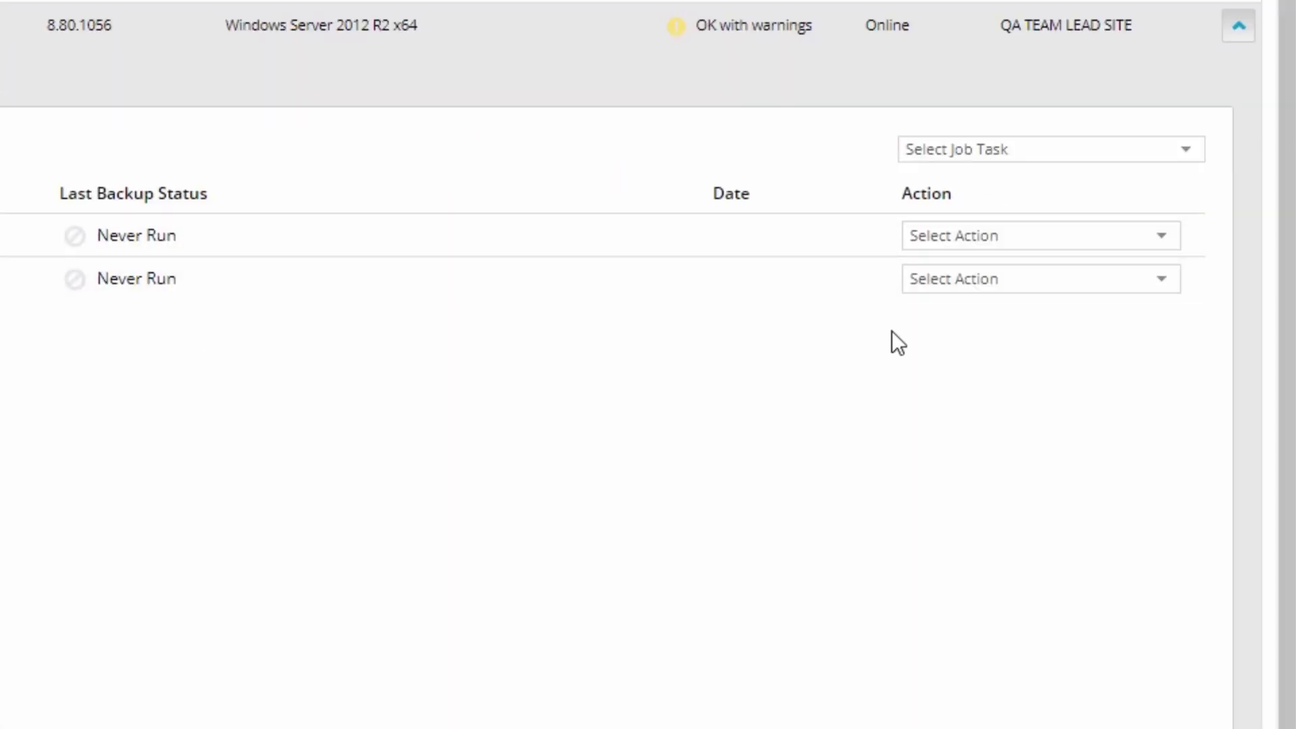
pyautogui.click(1010, 284)
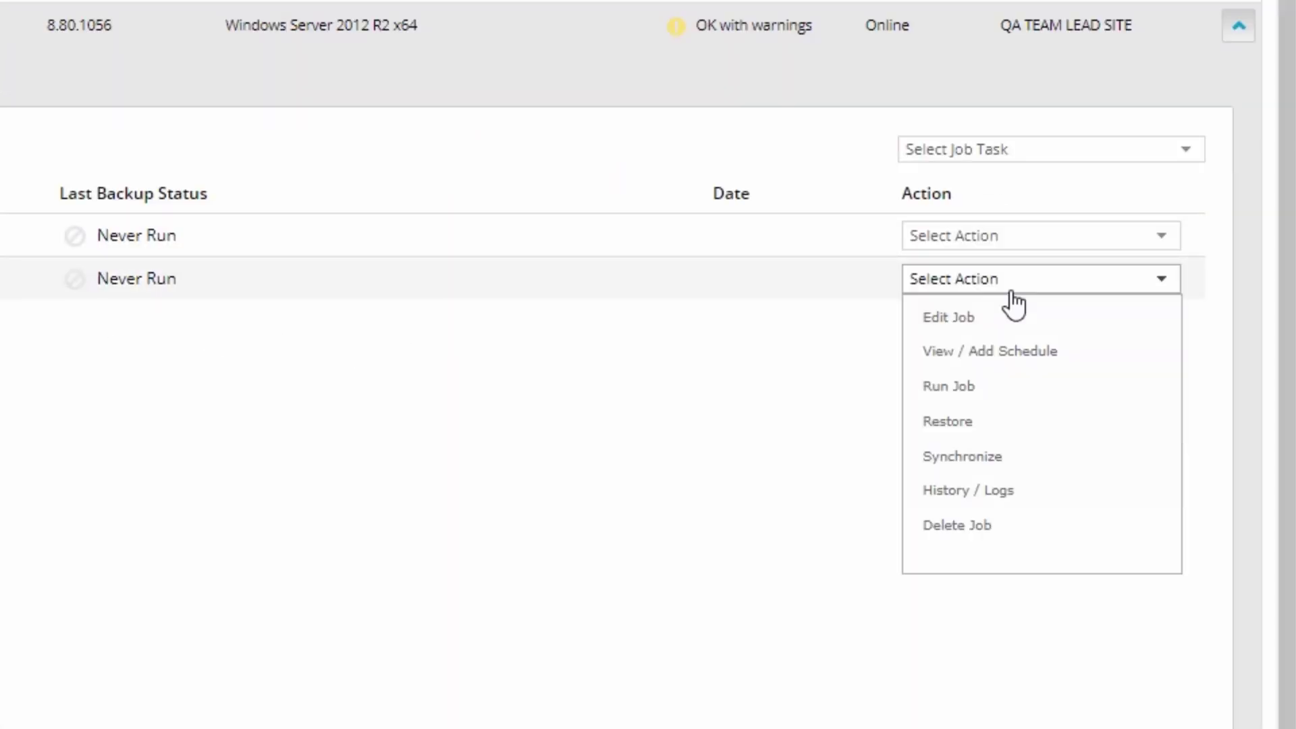
pyautogui.click(1032, 421)
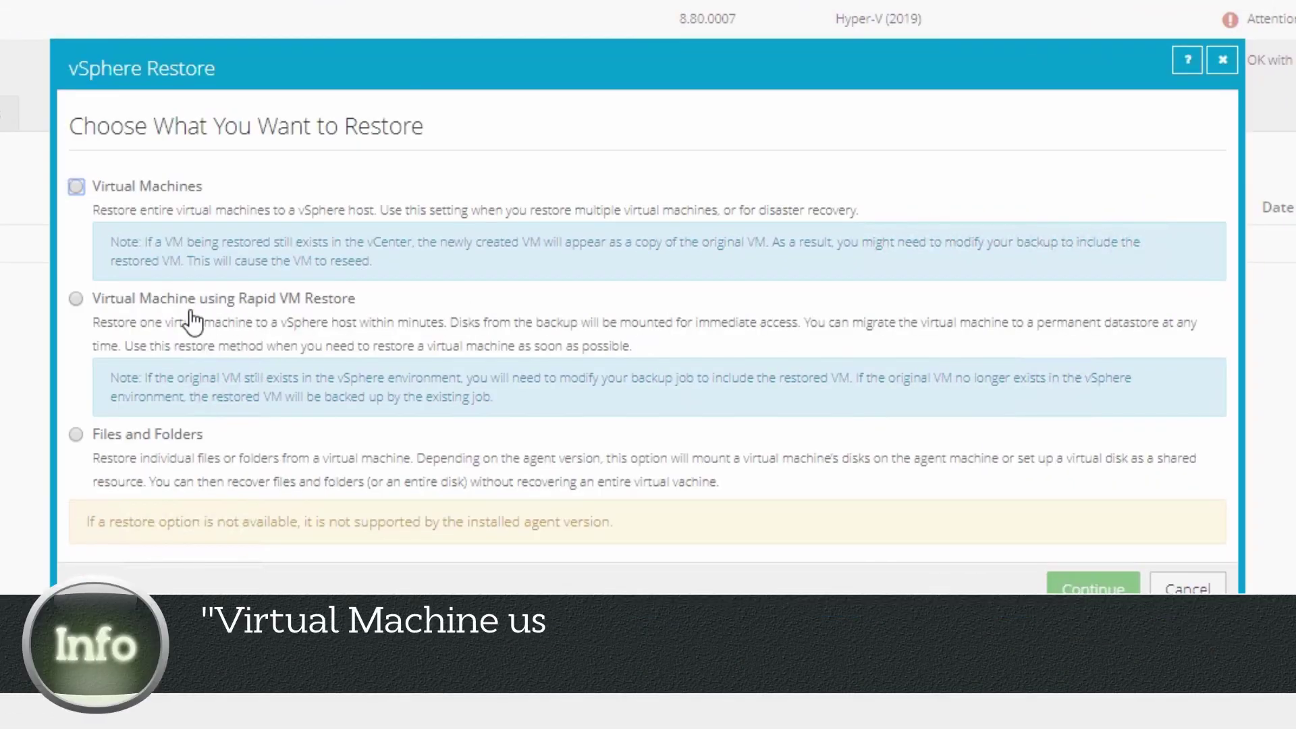
pyautogui.click(77, 307)
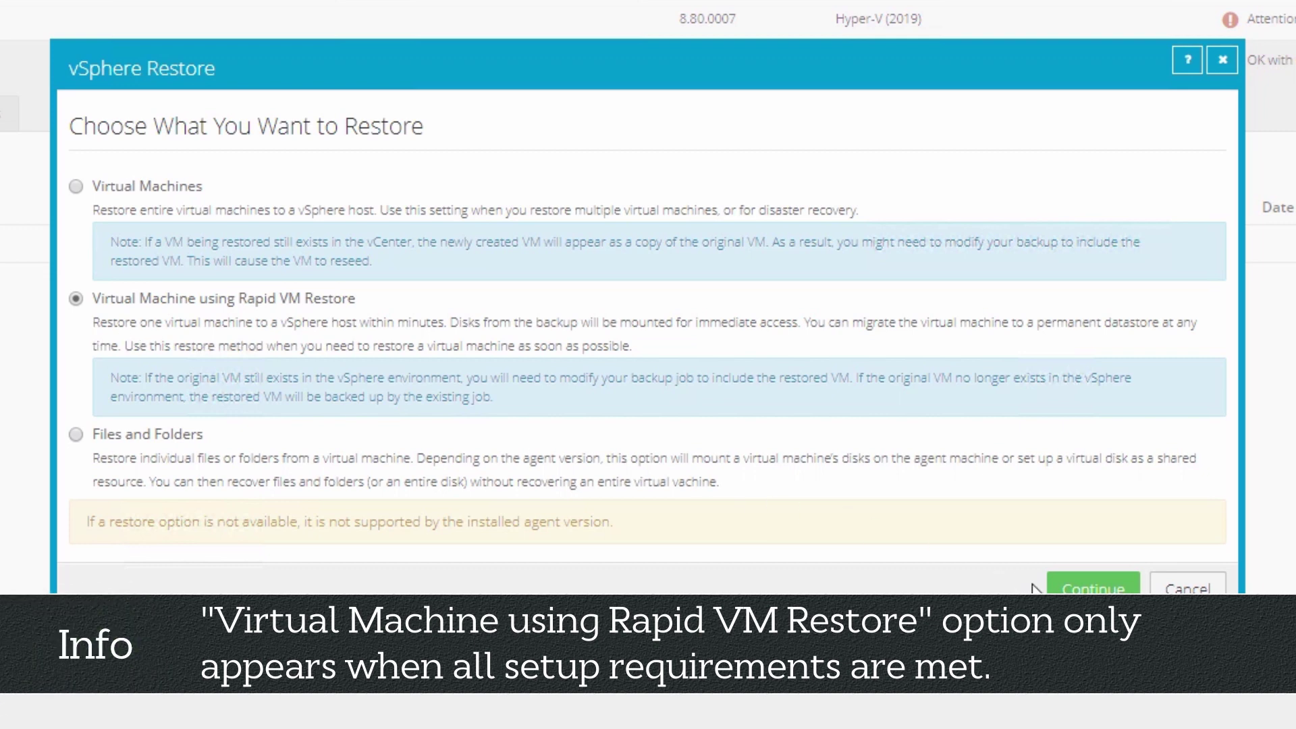
pyautogui.click(1087, 593)
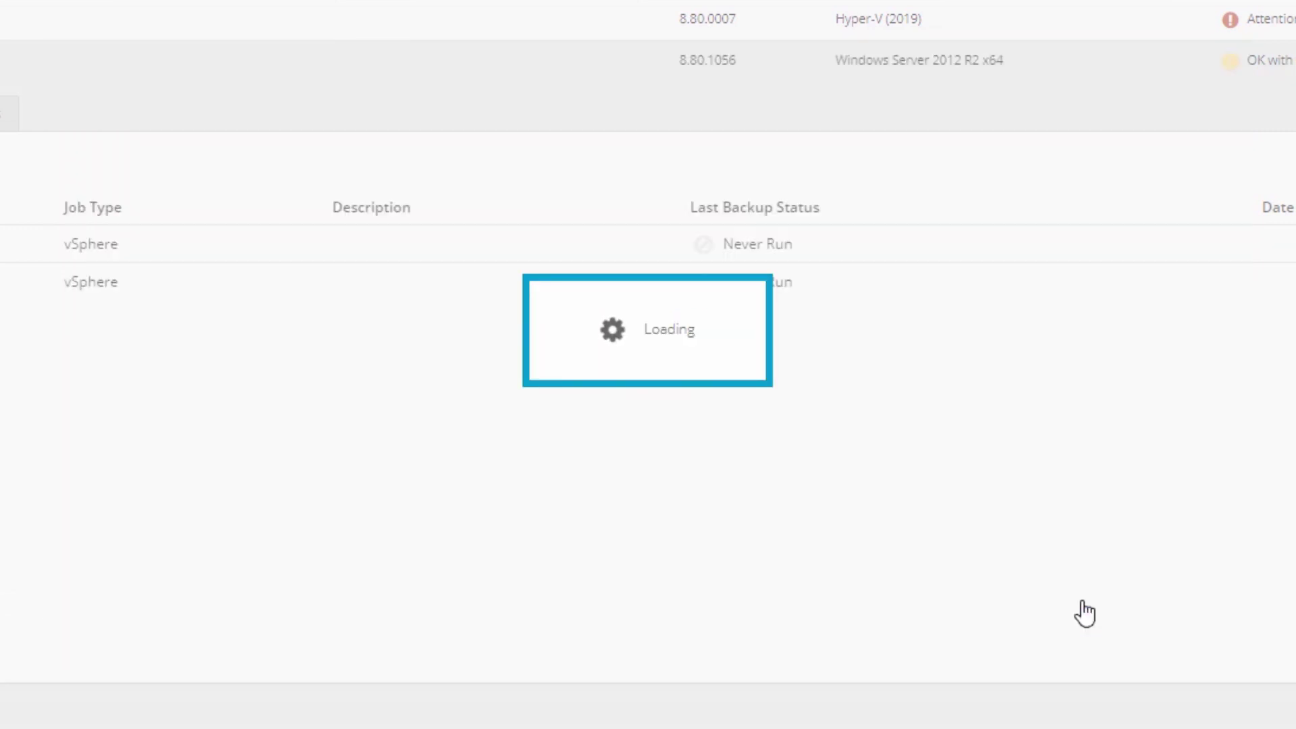
# Step: Select the 11/06/2019 safeset and enter the catalog and encryption passwords
pyautogui.click(605, 218)
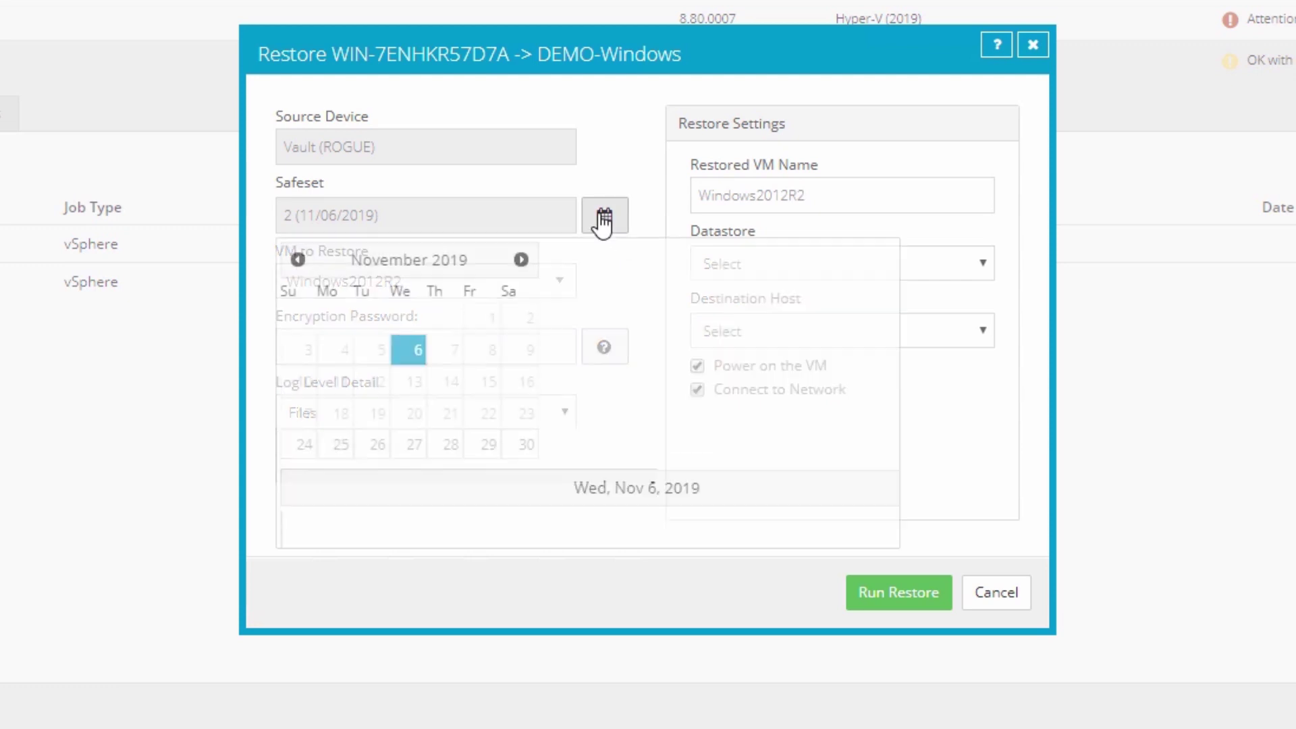
pyautogui.click(602, 344)
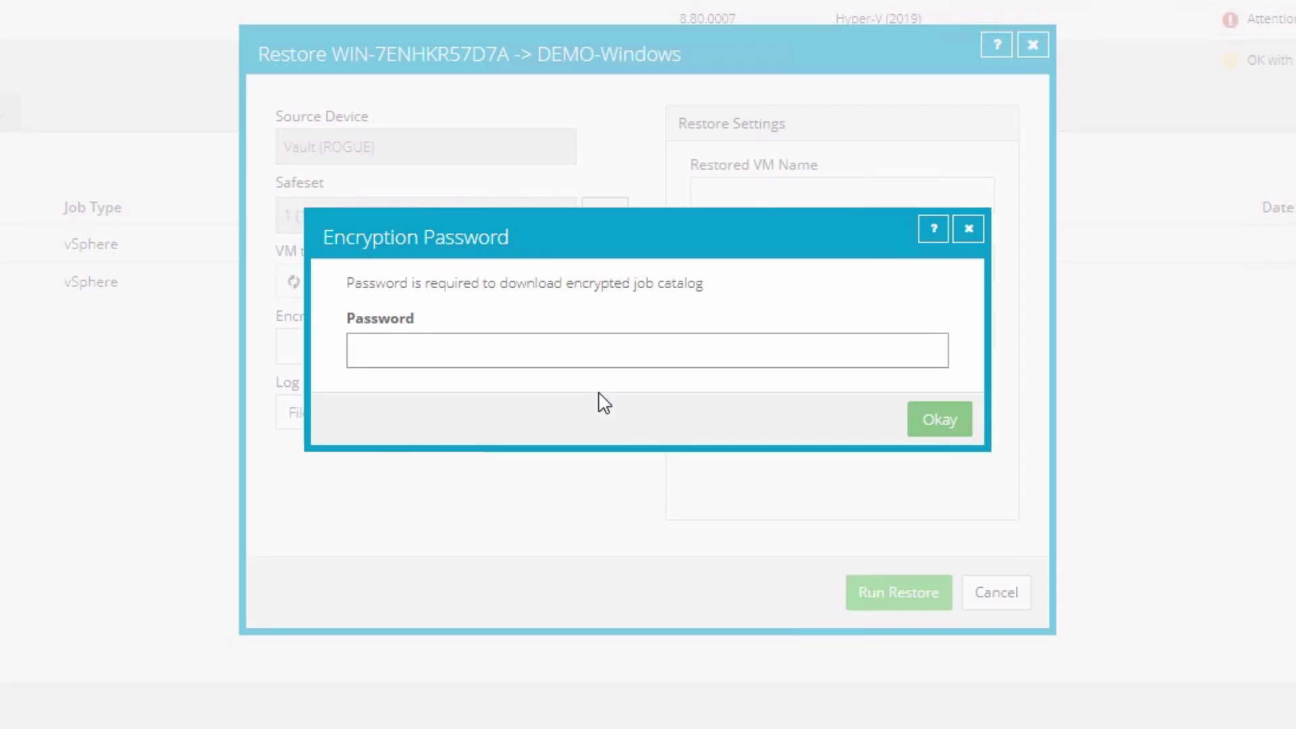
pyautogui.hotkey('ctrl', 'v')
pyautogui.click(937, 425)
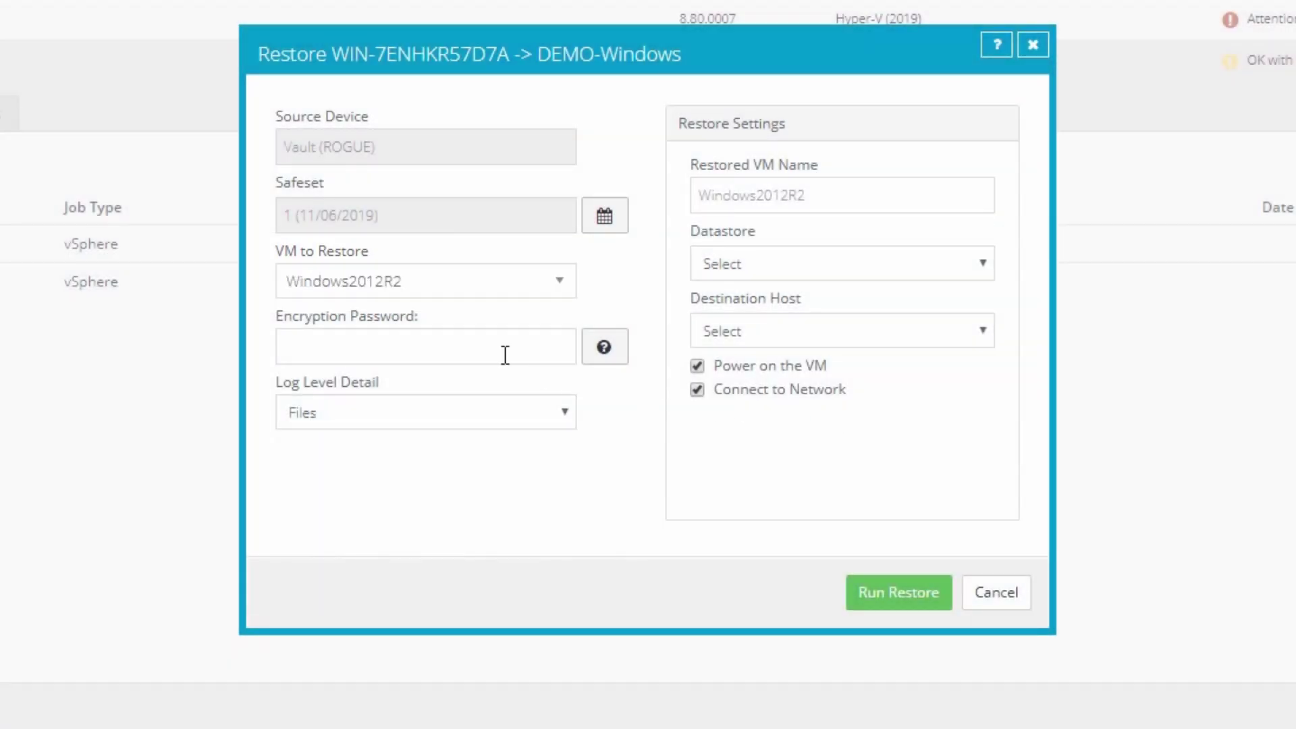
pyautogui.click(478, 343)
pyautogui.hotkey('ctrl', 'v')
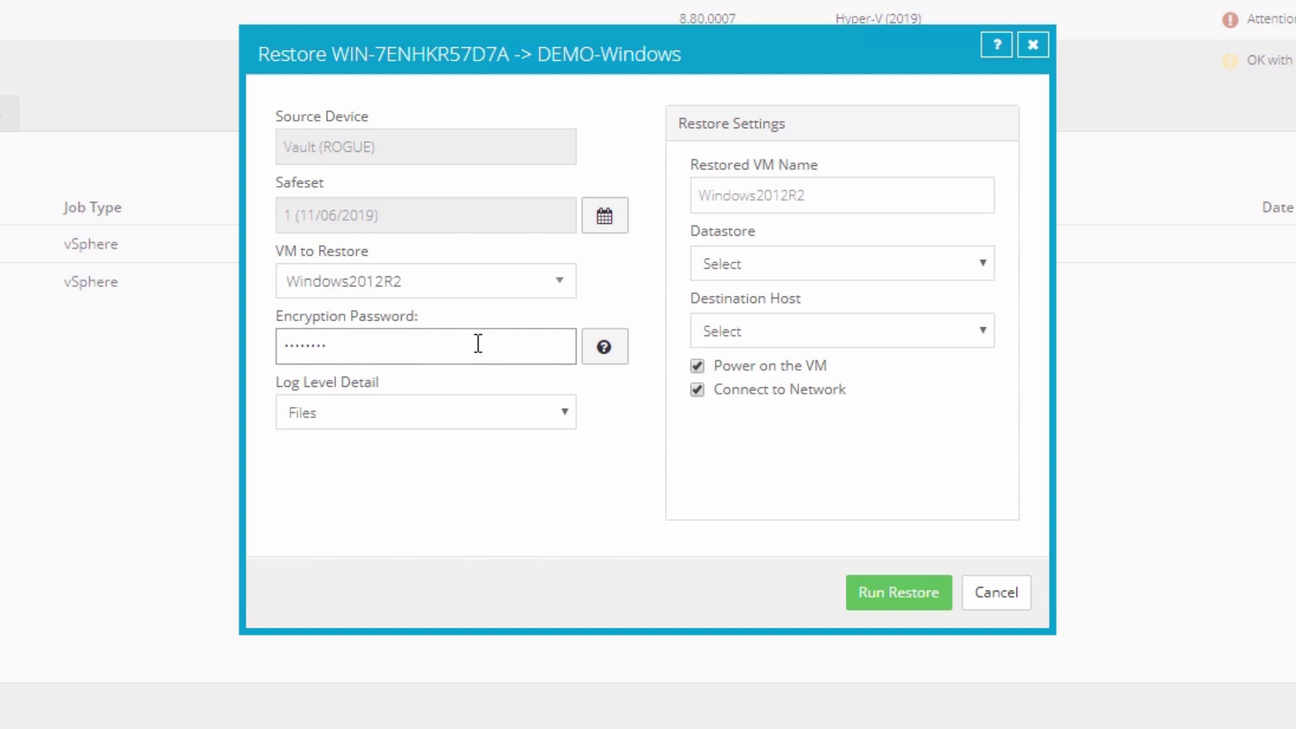
# Step: Run the restore to datastore RVMRTEMP on destination host 192.168.29.189
pyautogui.click(985, 270)
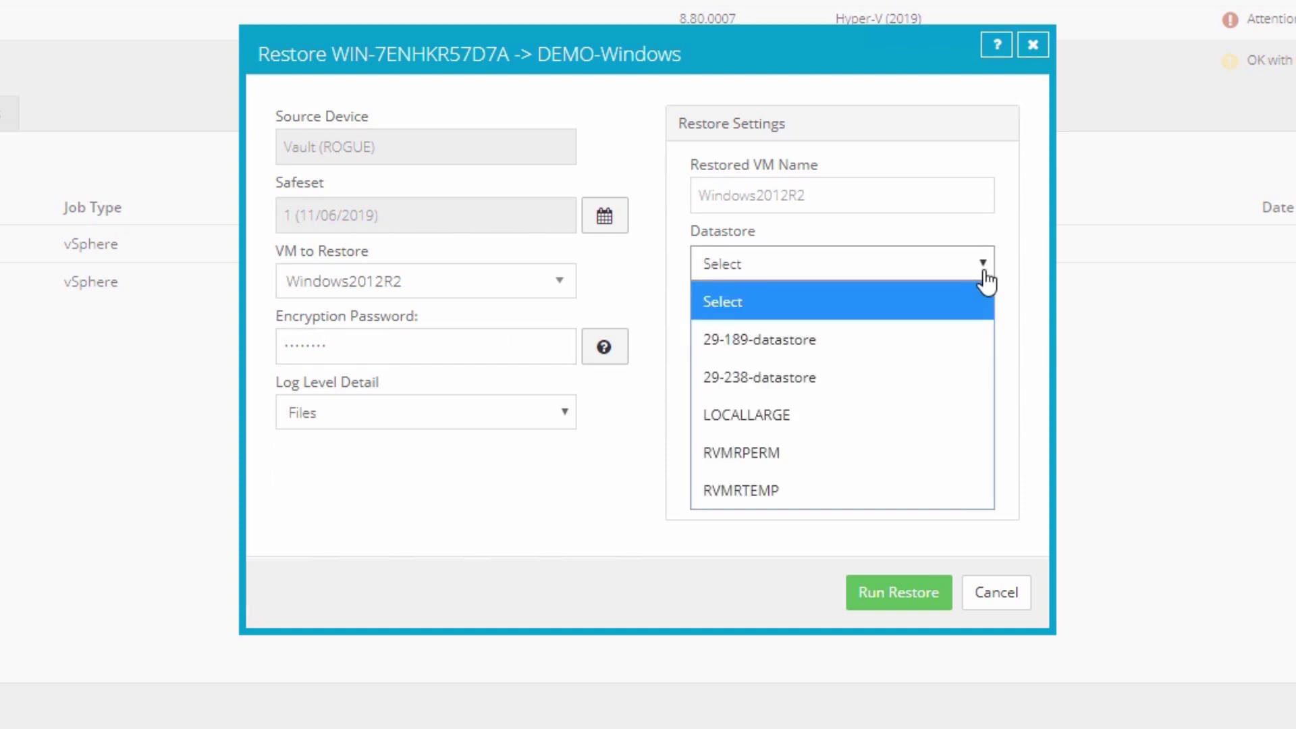
pyautogui.click(952, 491)
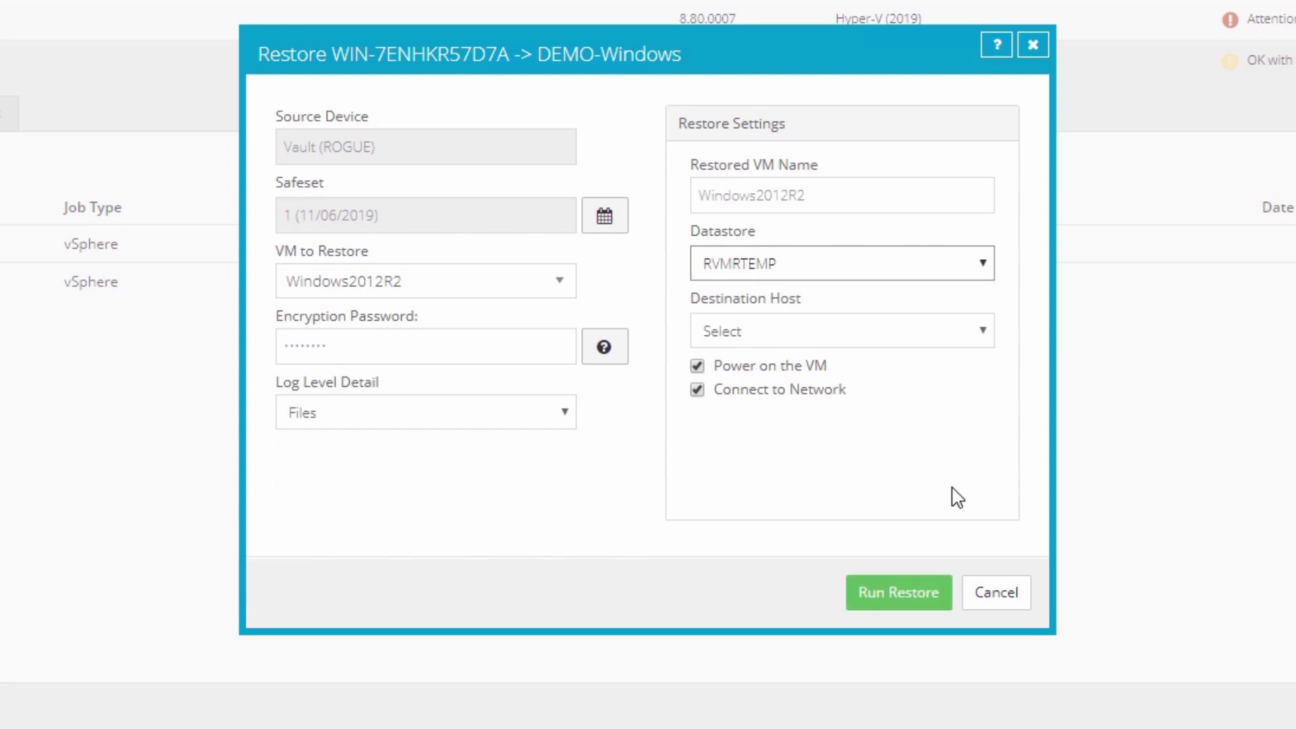
pyautogui.click(975, 338)
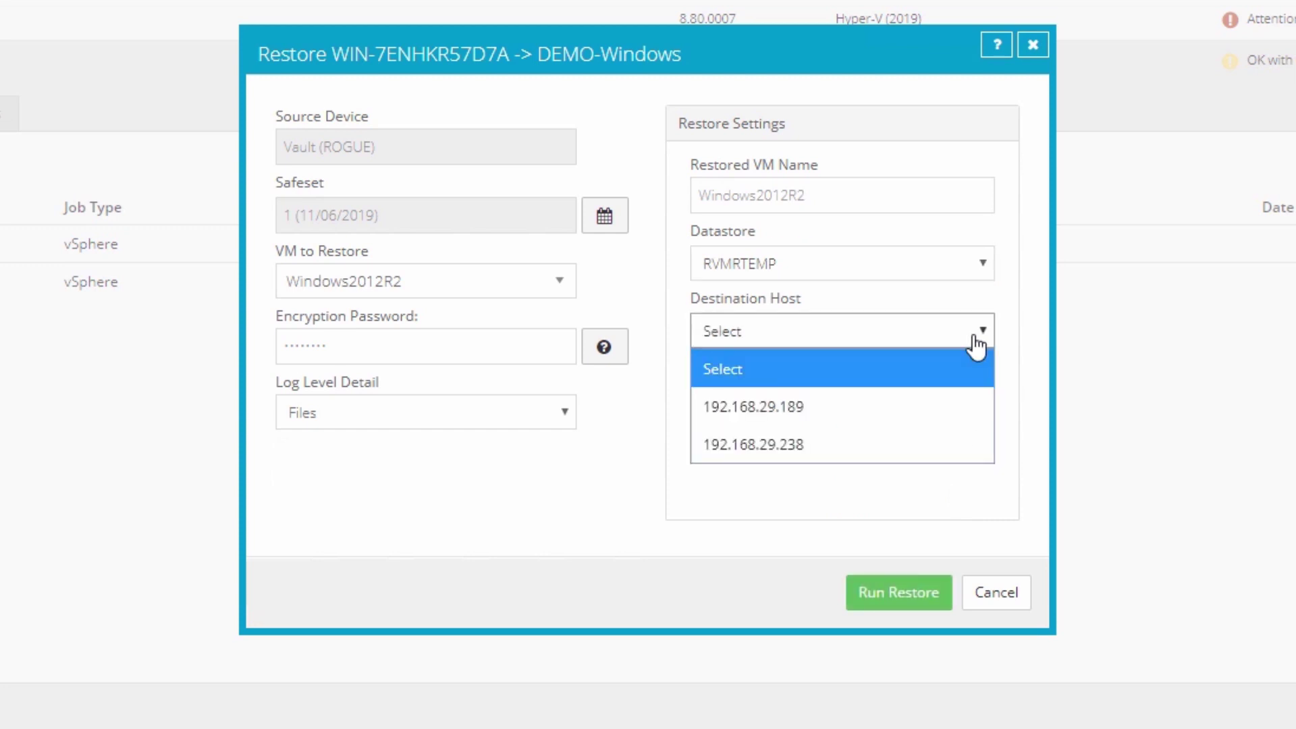
pyautogui.click(946, 407)
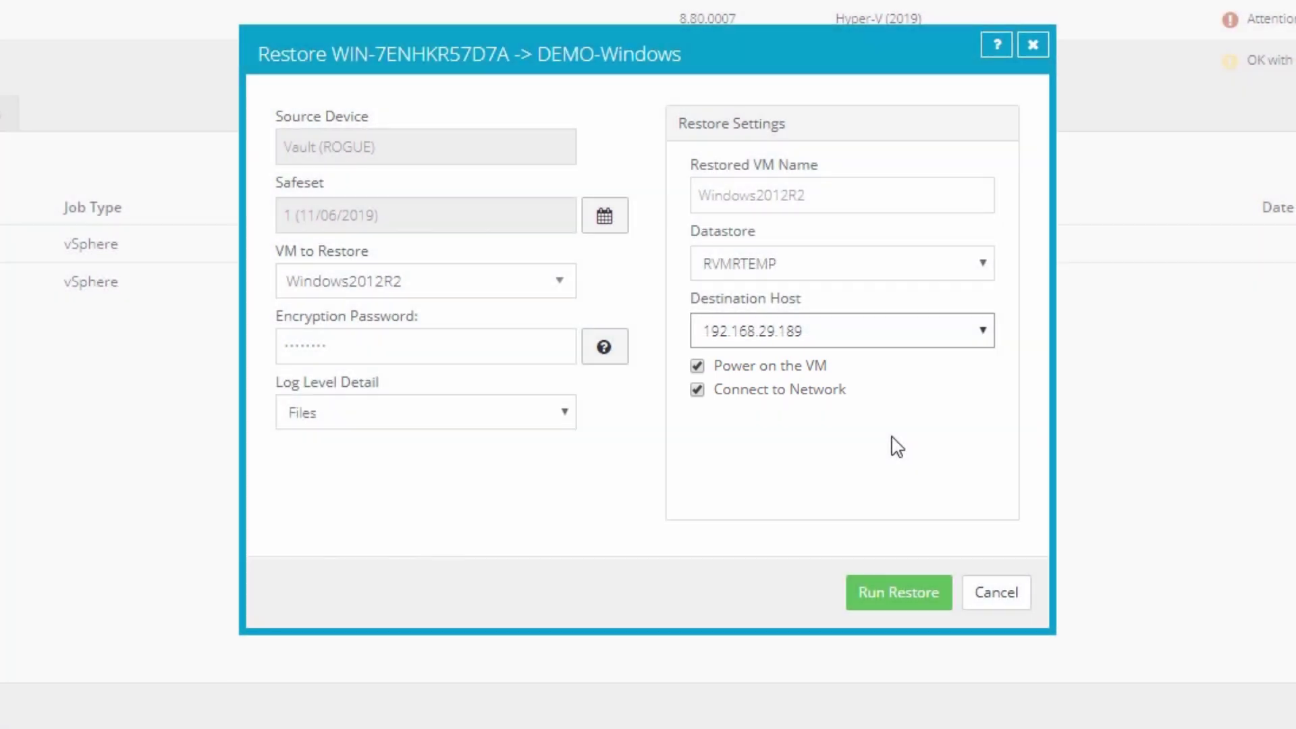
pyautogui.click(894, 618)
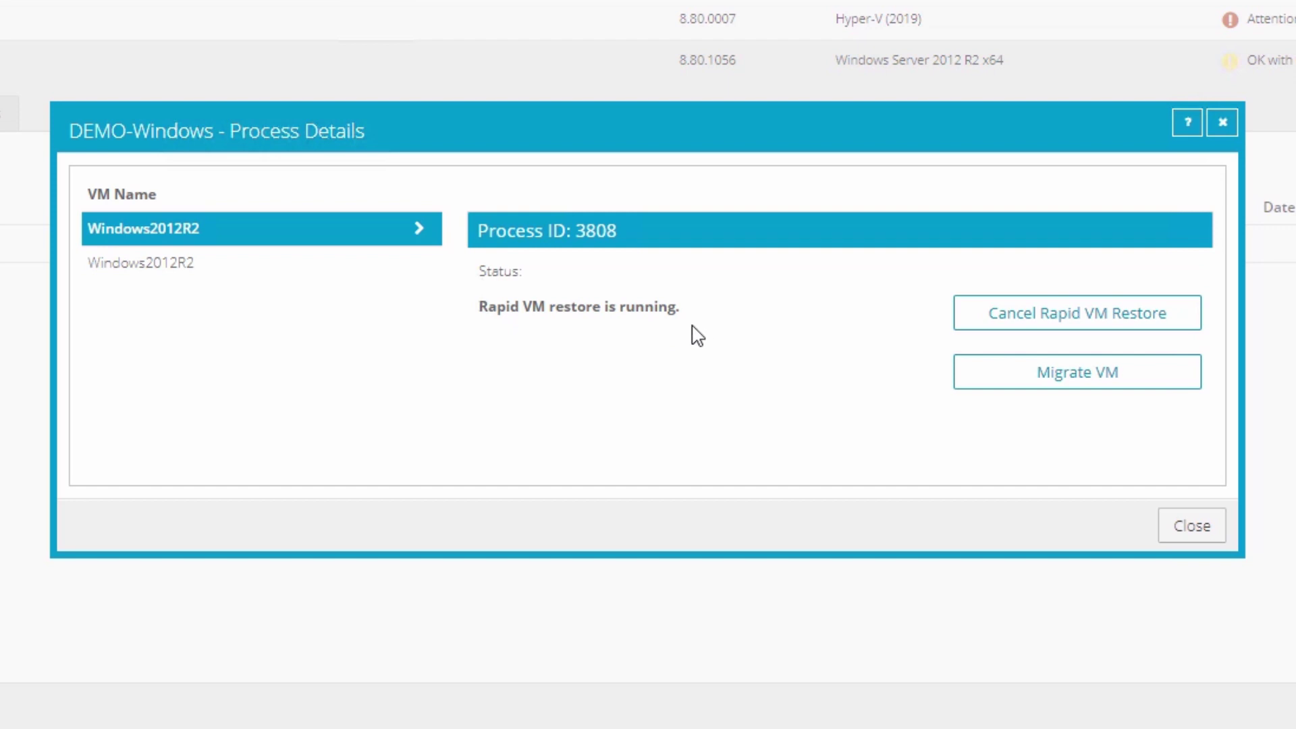
# Step: Close the Process Details once they report 'Rapid VM restore is running' for Windows2012R2
pyautogui.click(1222, 123)
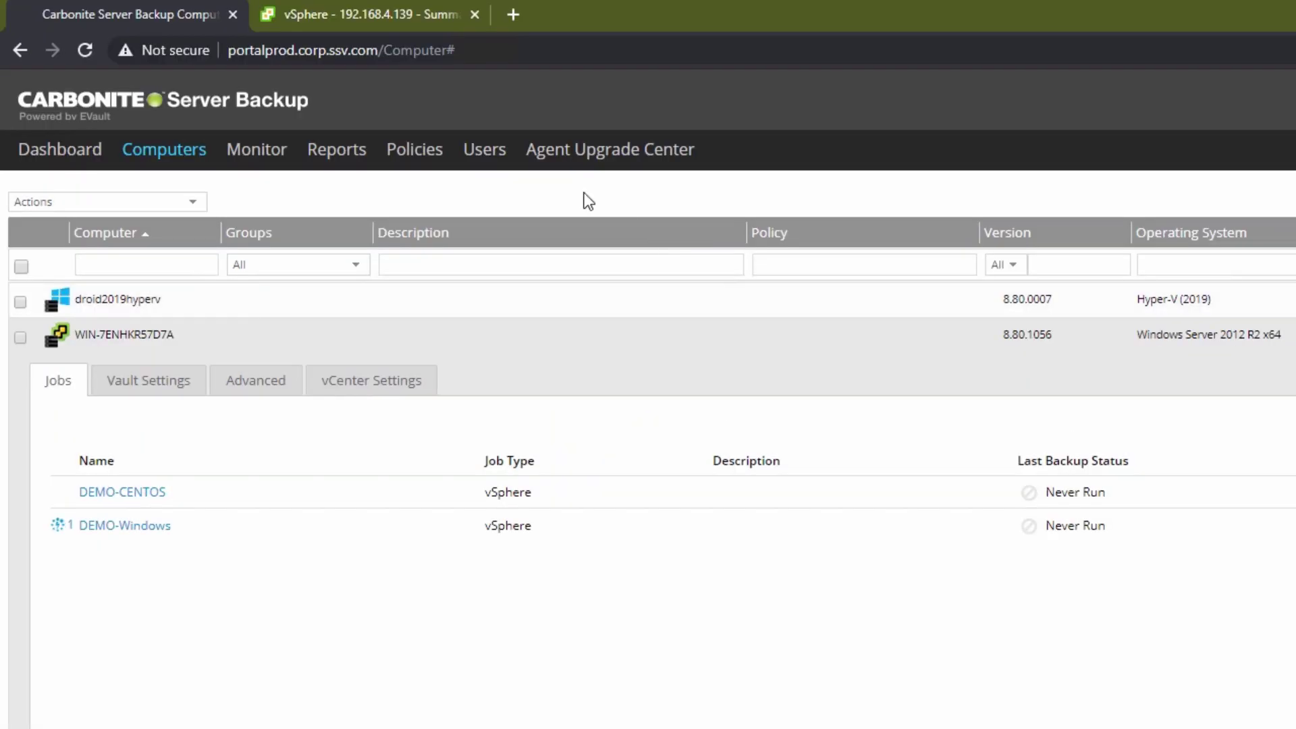
# Step: Find Windows2012R2-rvmr-2019-Nov-08 next to Windows2012R2 under CLUSTER in the vSphere inventory
pyautogui.click(362, 15)
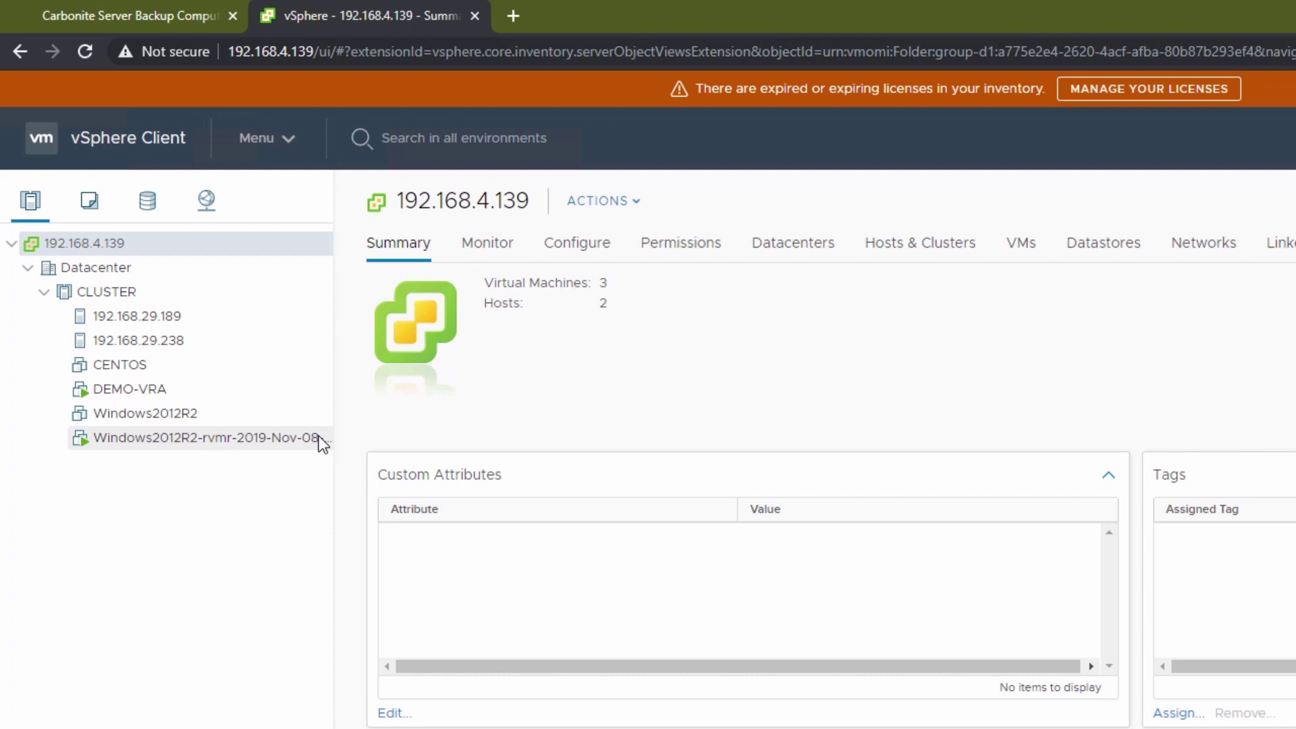
# Step: Back in the backup portal, close the still-running DEMO-Windows restore details
pyautogui.click(143, 12)
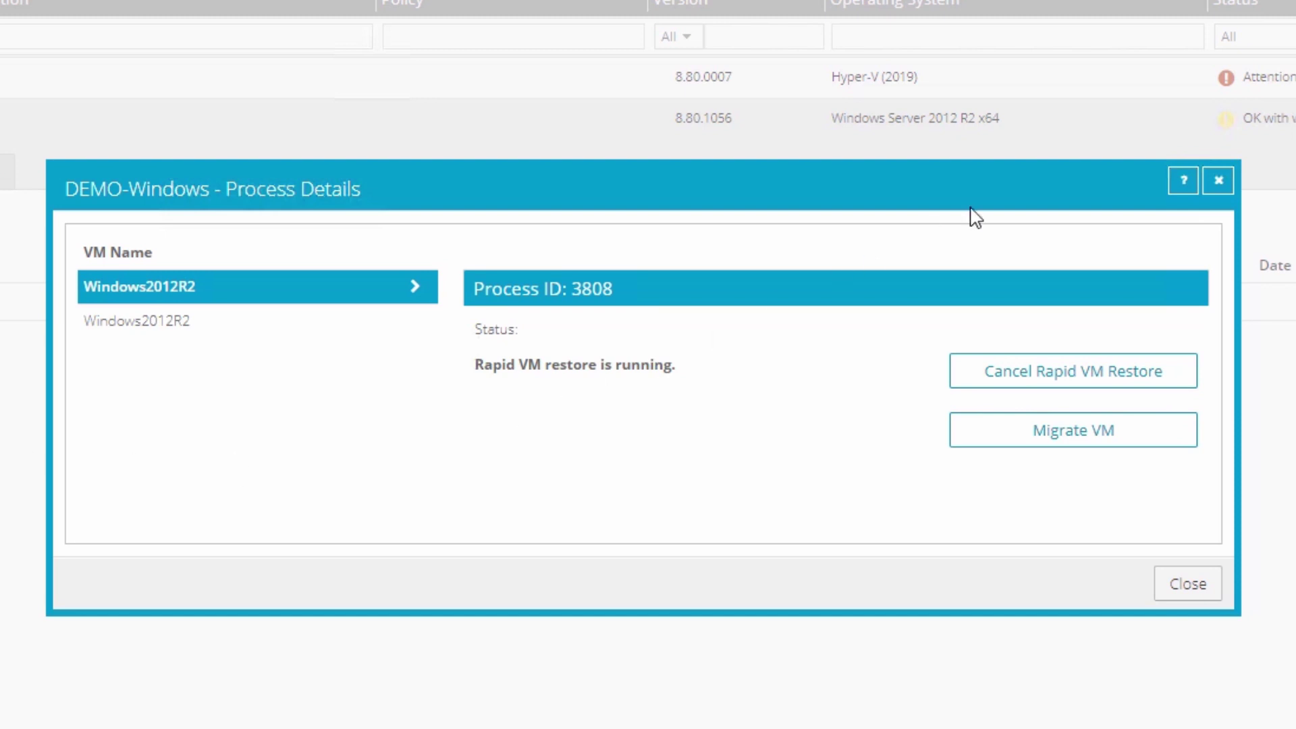
pyautogui.click(1219, 180)
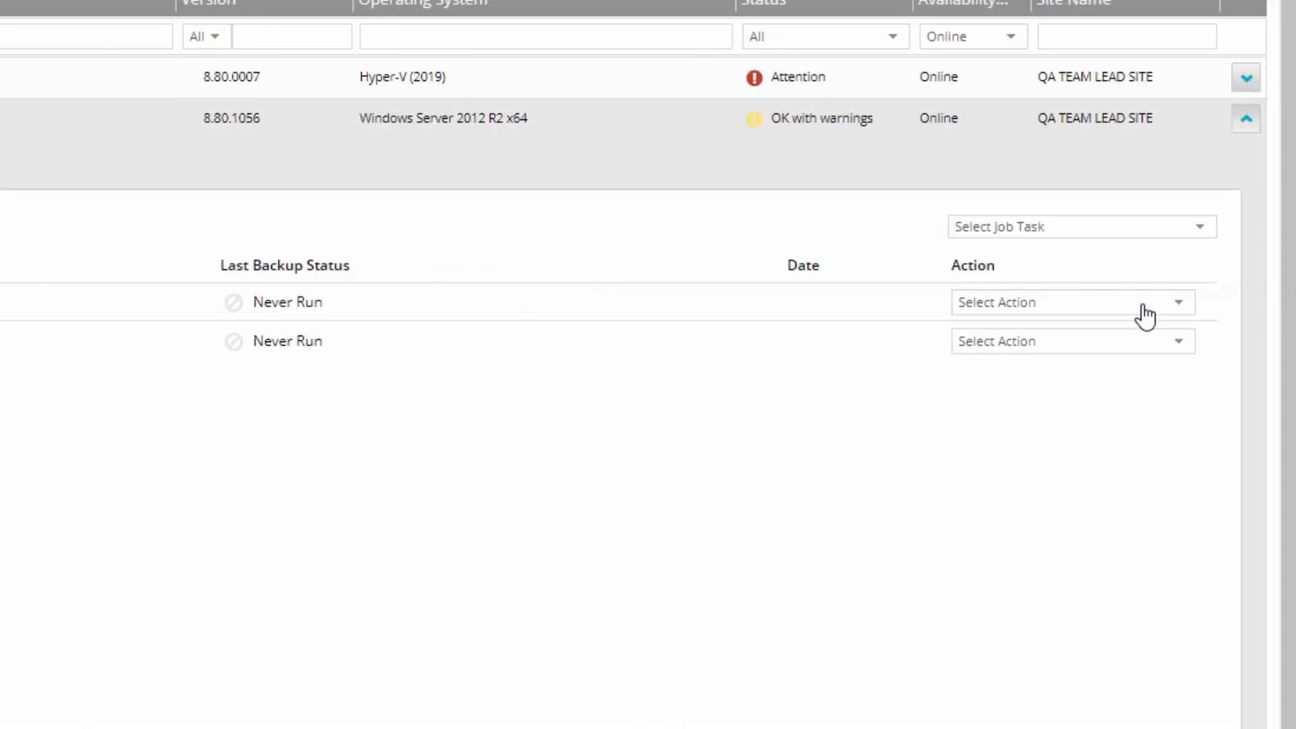
# Step: Run a Rapid VM Restore of DEMO-CENTOS to RVMRTEMP on host 192.168.29.238
pyautogui.click(1176, 312)
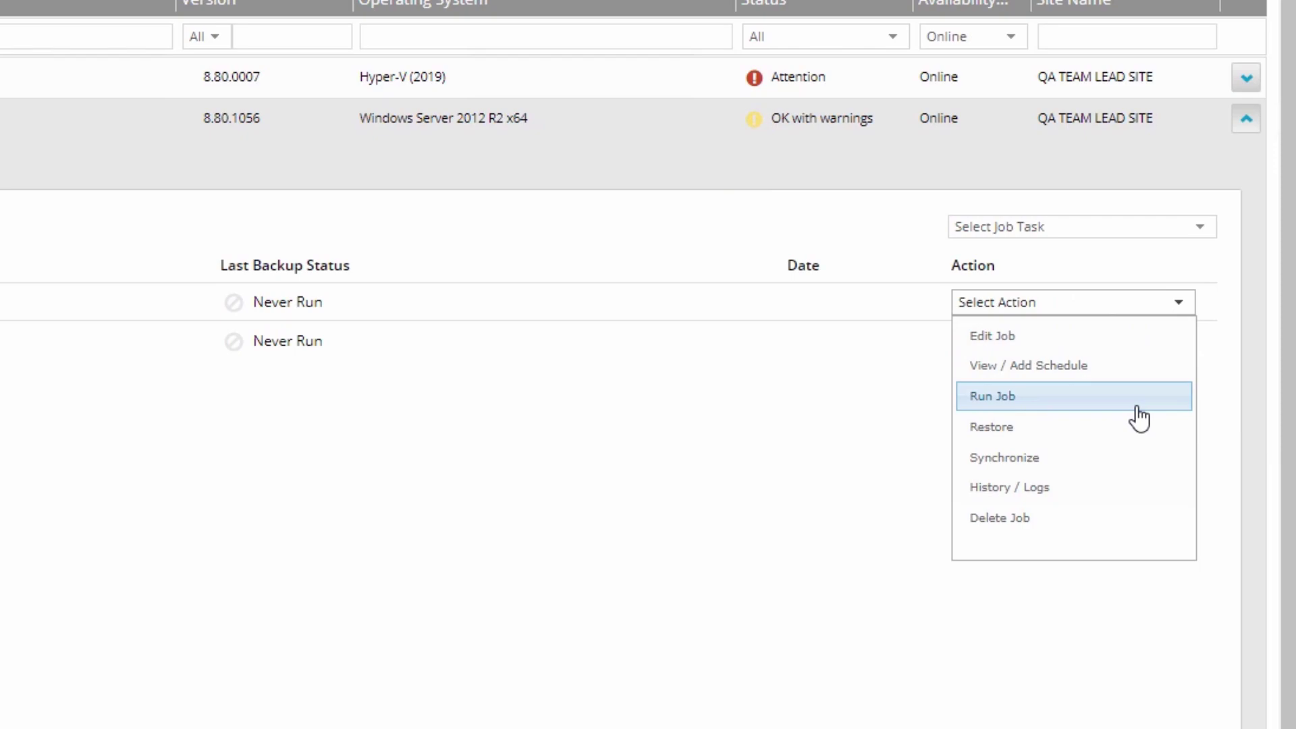
pyautogui.click(1125, 431)
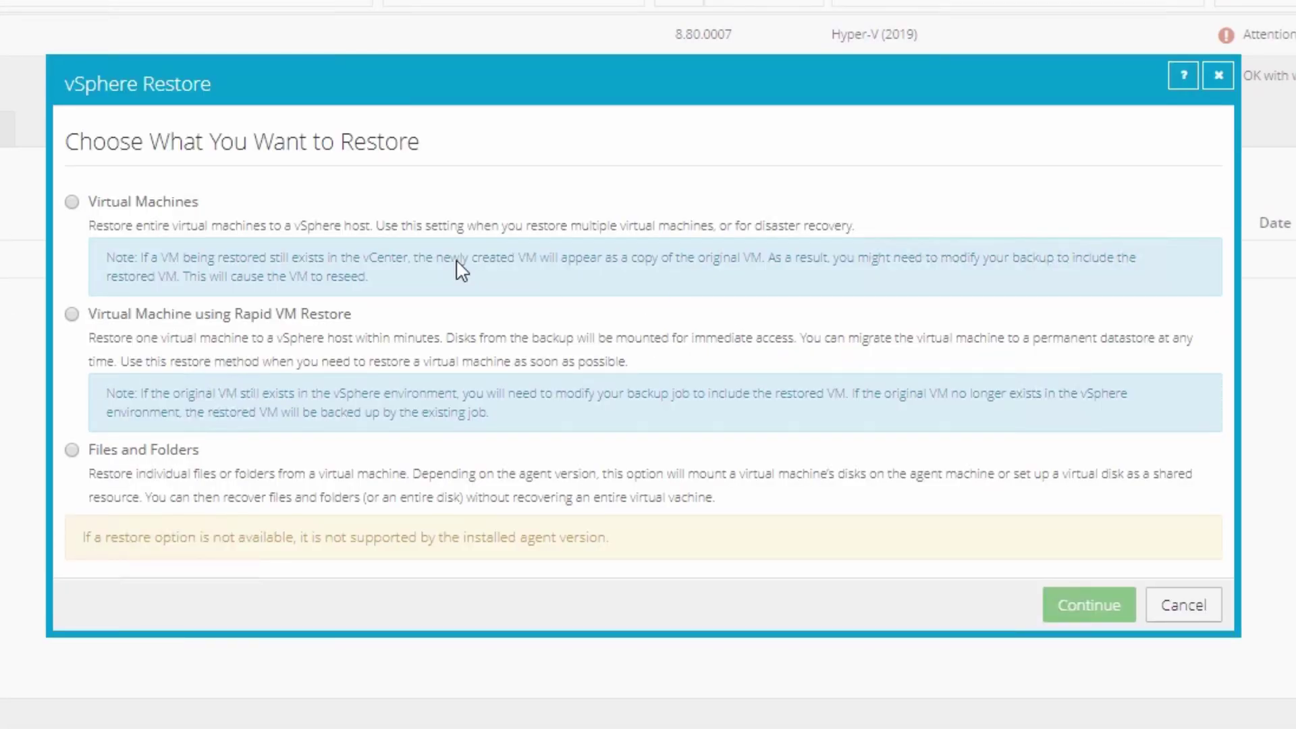
pyautogui.click(72, 315)
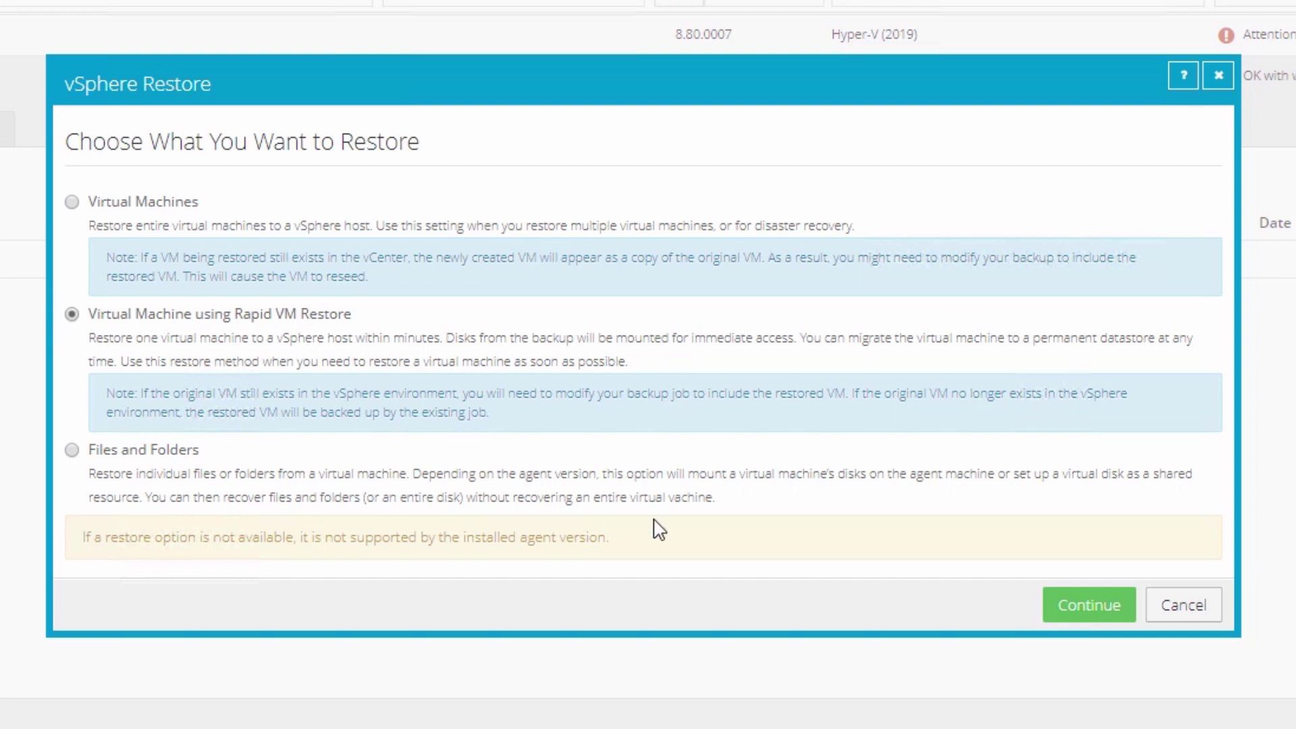
pyautogui.click(1080, 613)
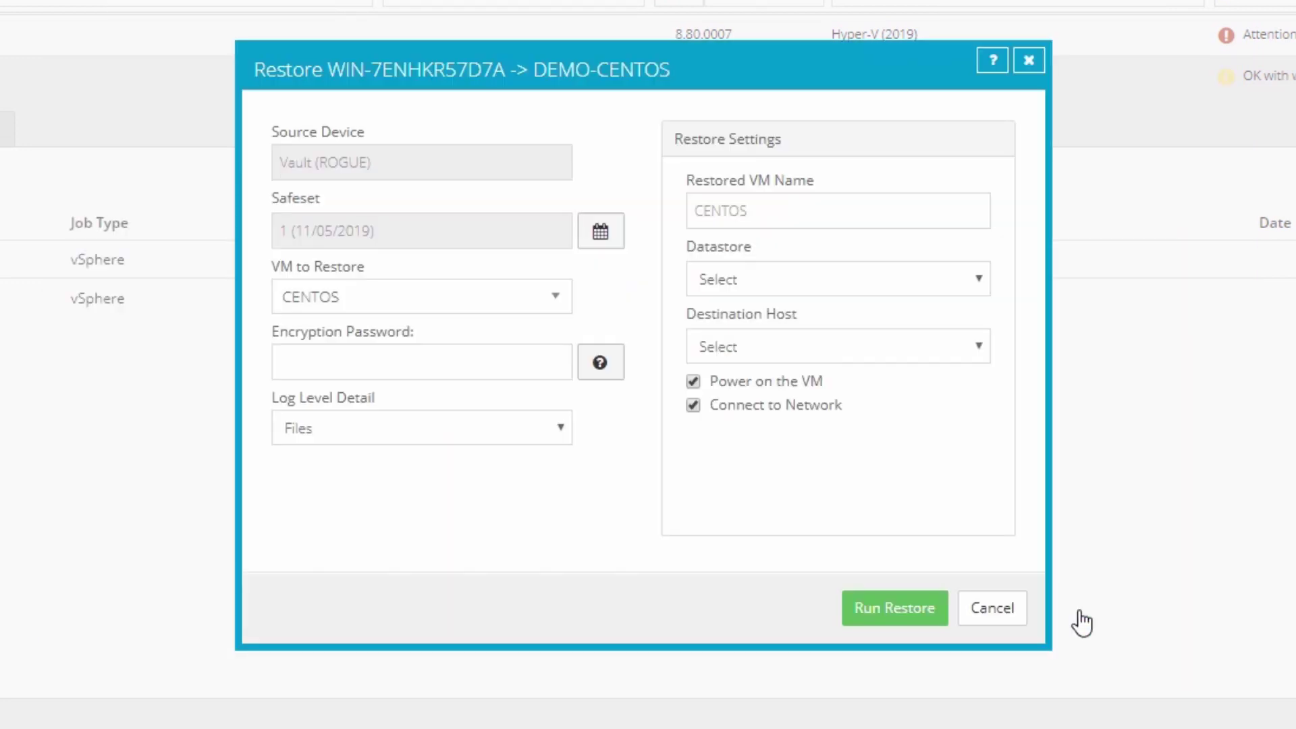
pyautogui.click(952, 451)
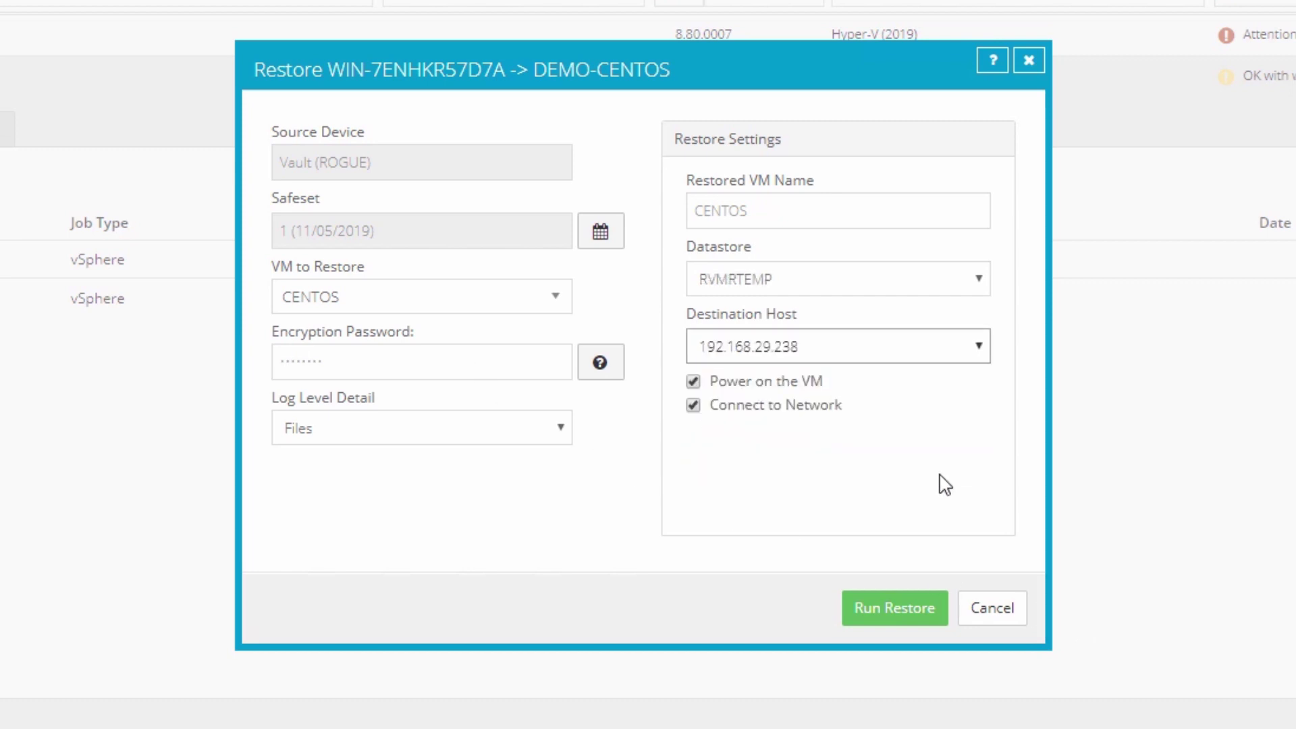
pyautogui.click(891, 631)
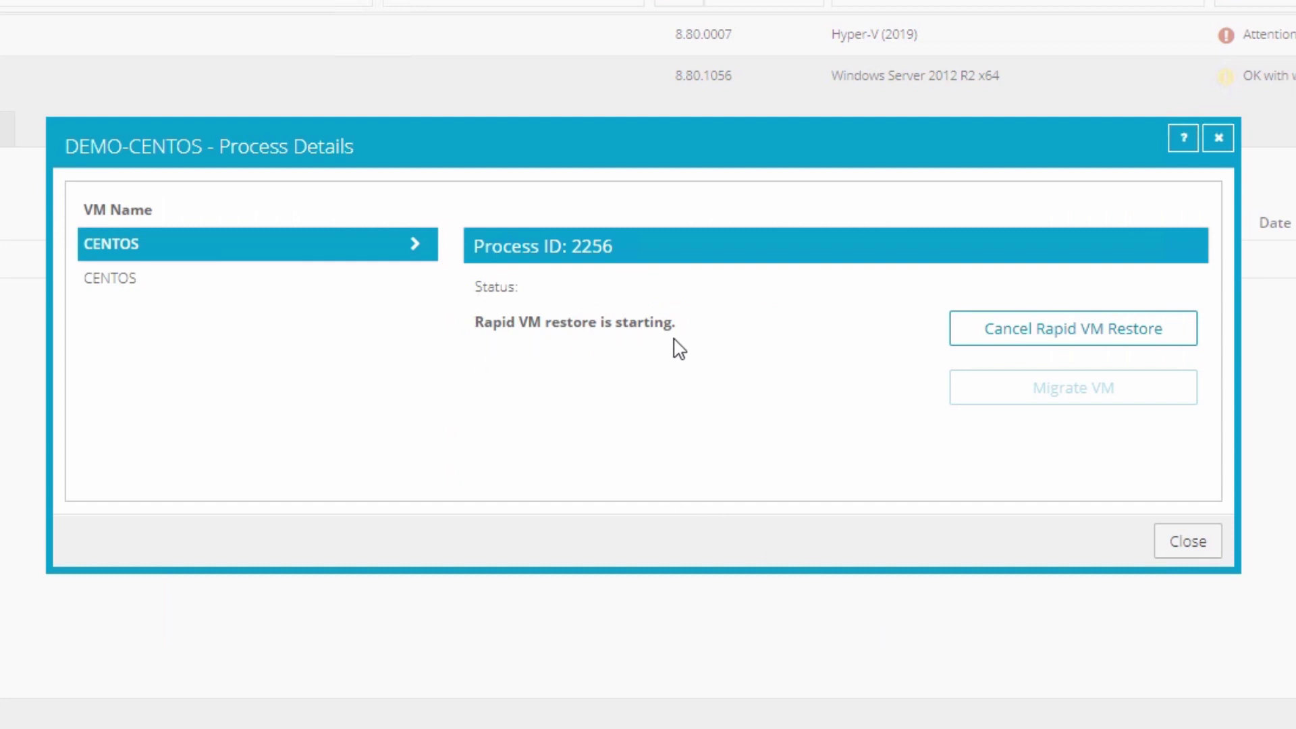
pyautogui.click(1220, 140)
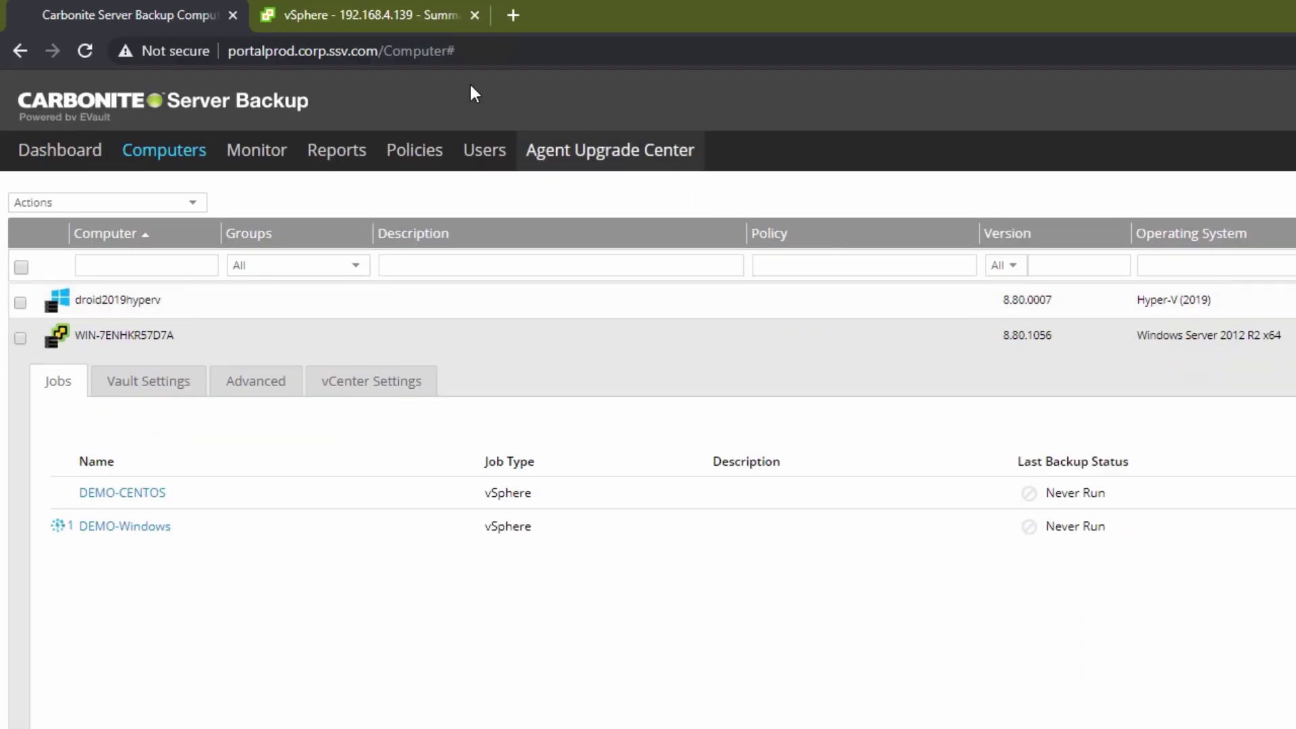
pyautogui.click(372, 14)
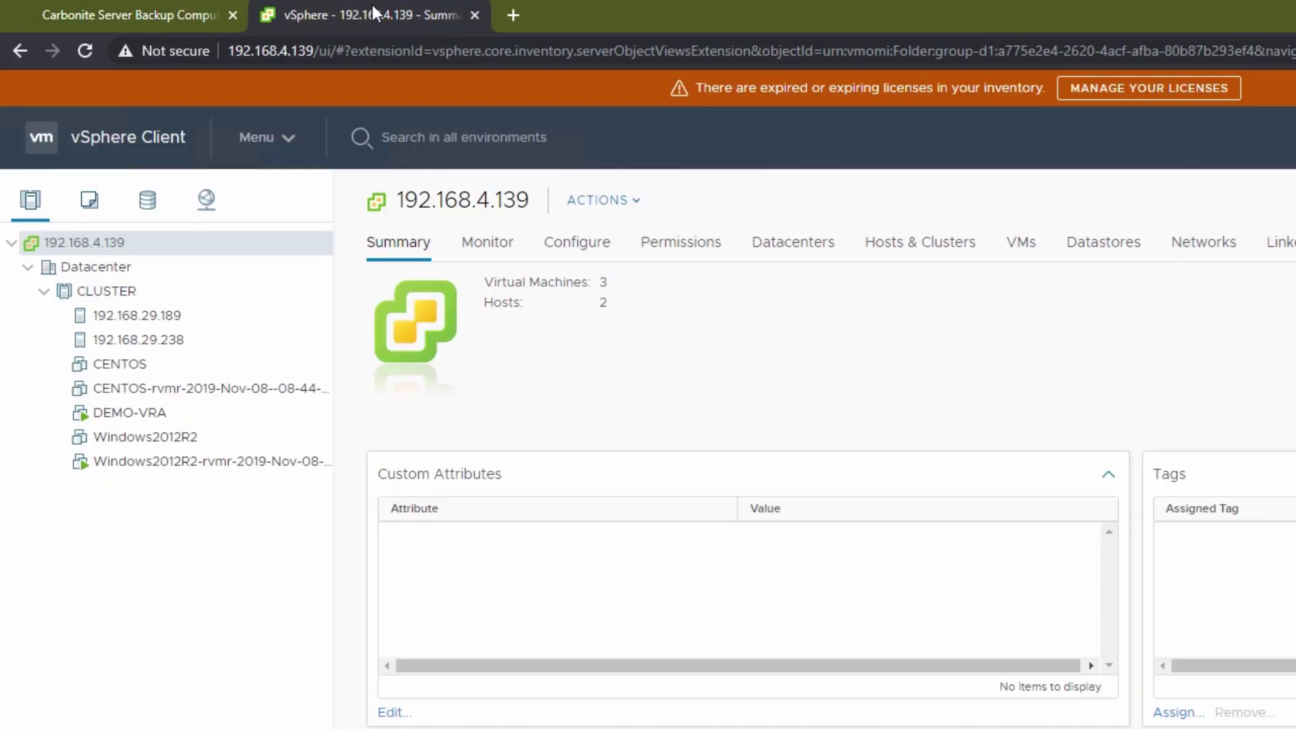
# Step: Bring the restored Windows2012R2-rvmr VM to its sign-in screen in a web console with Ctrl+Alt+Delete
pyautogui.click(253, 463)
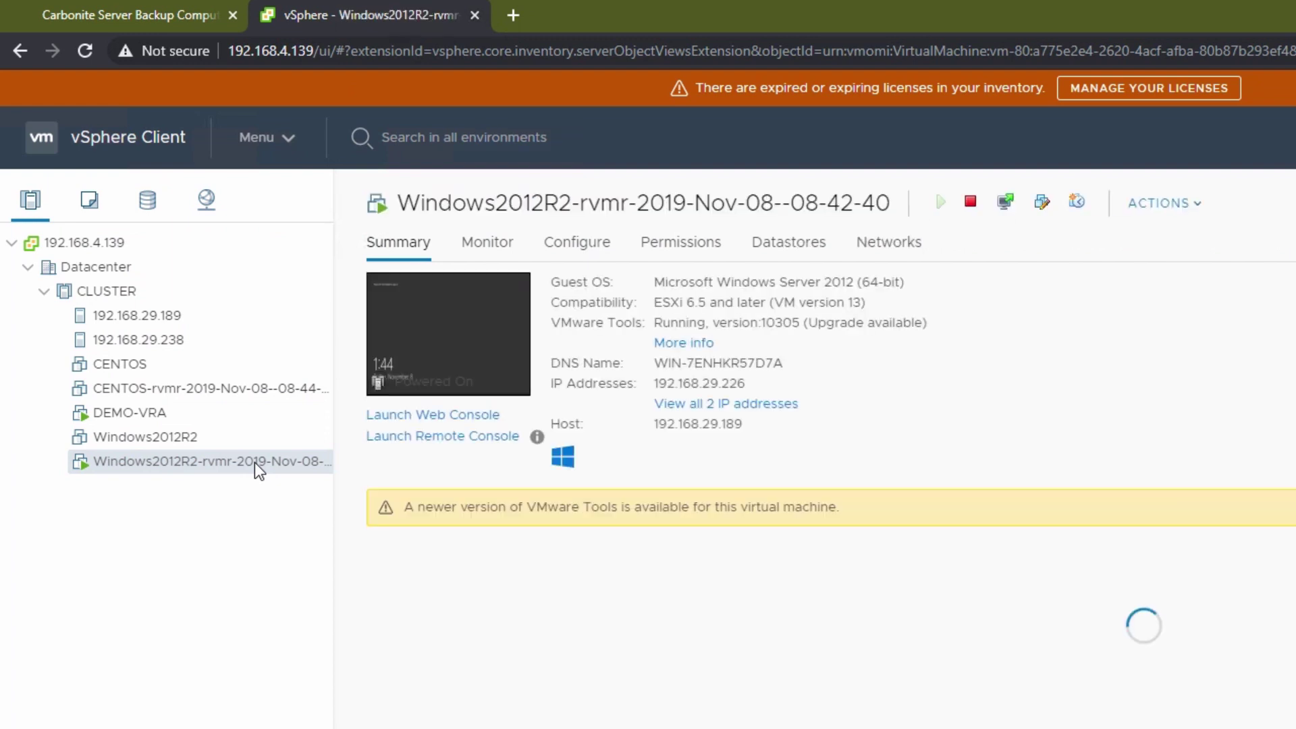
pyautogui.click(421, 417)
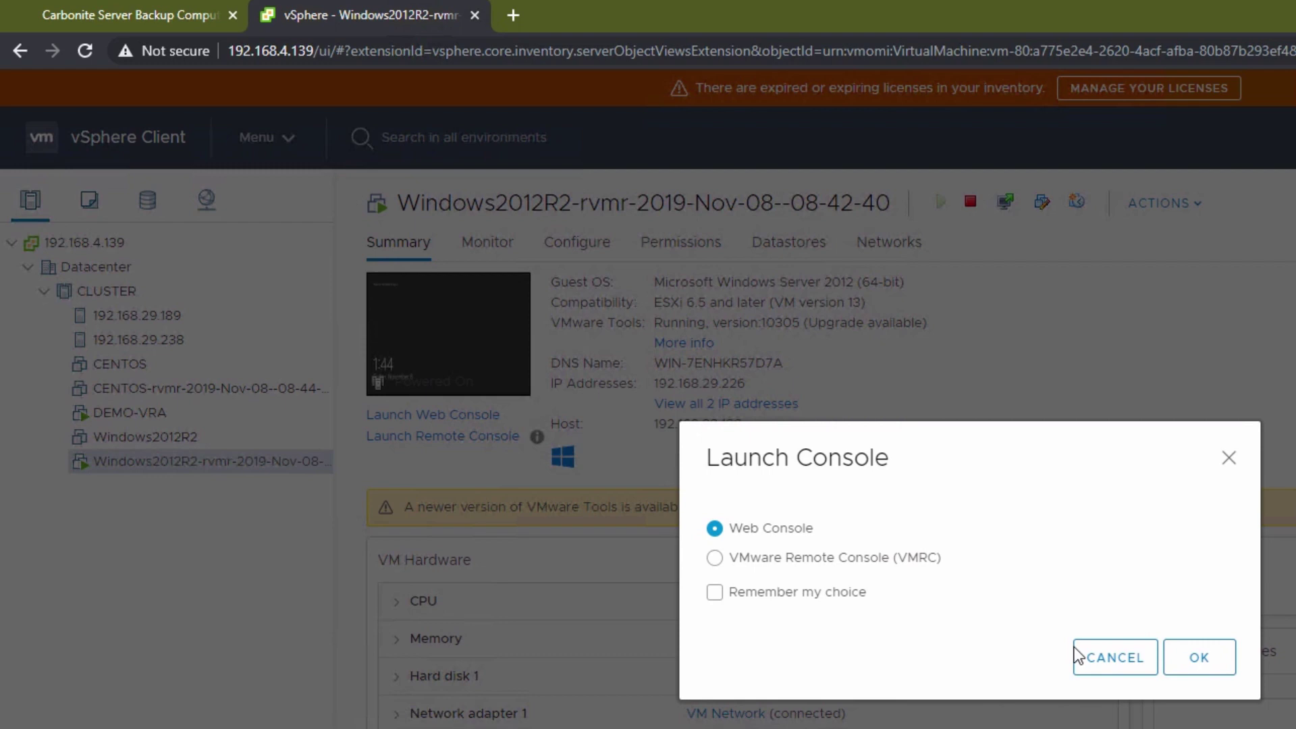
pyautogui.click(1183, 659)
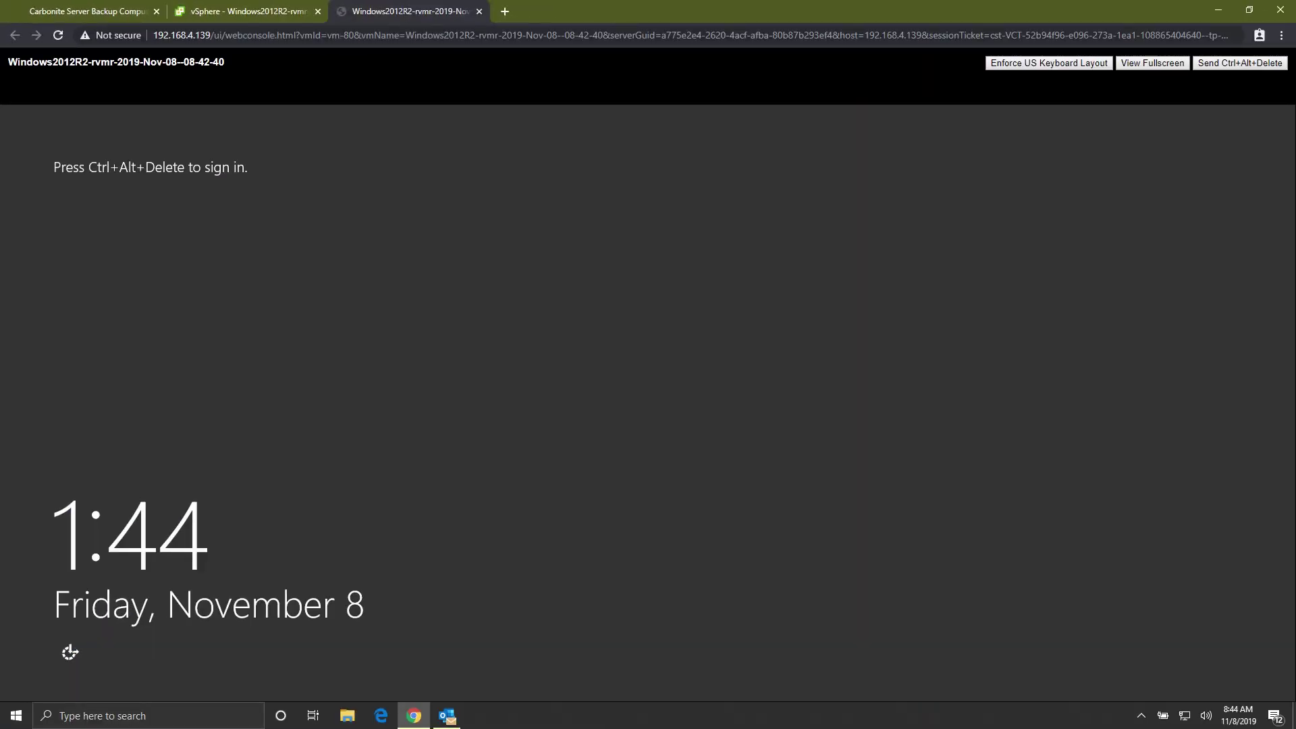
pyautogui.click(1225, 67)
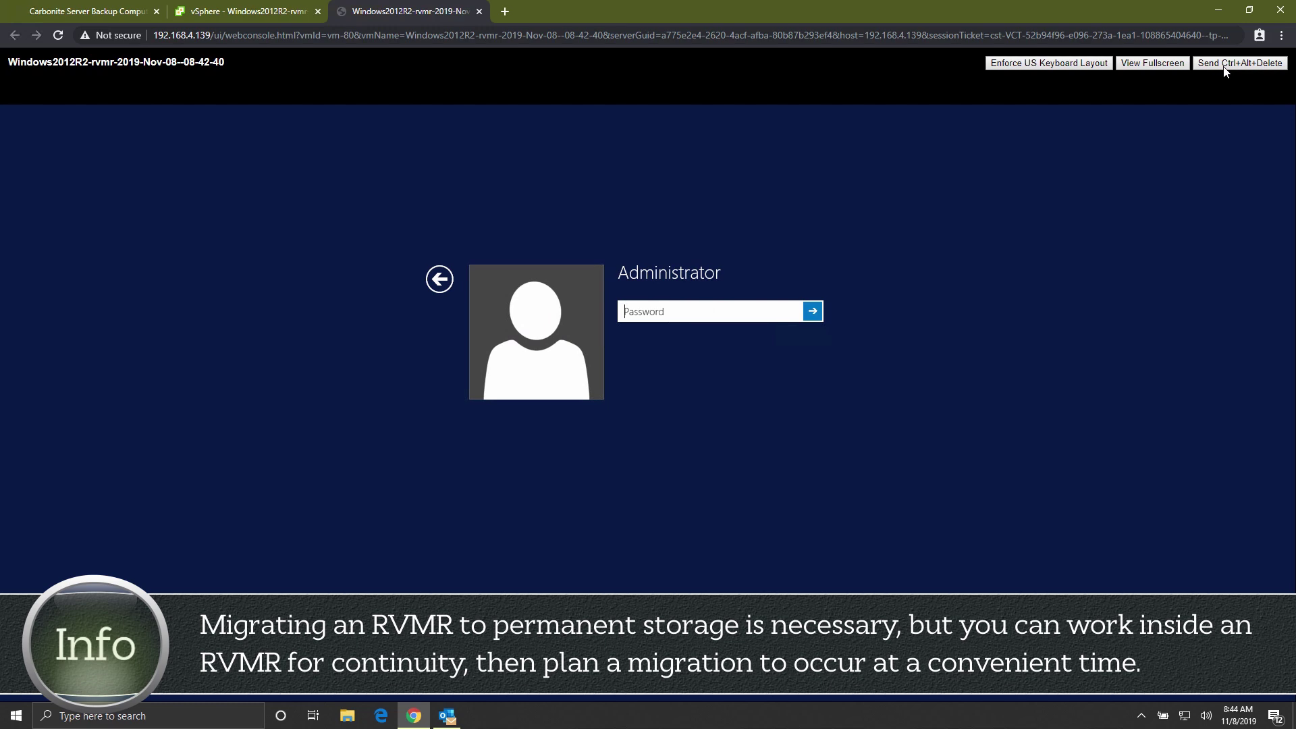
pyautogui.click(479, 11)
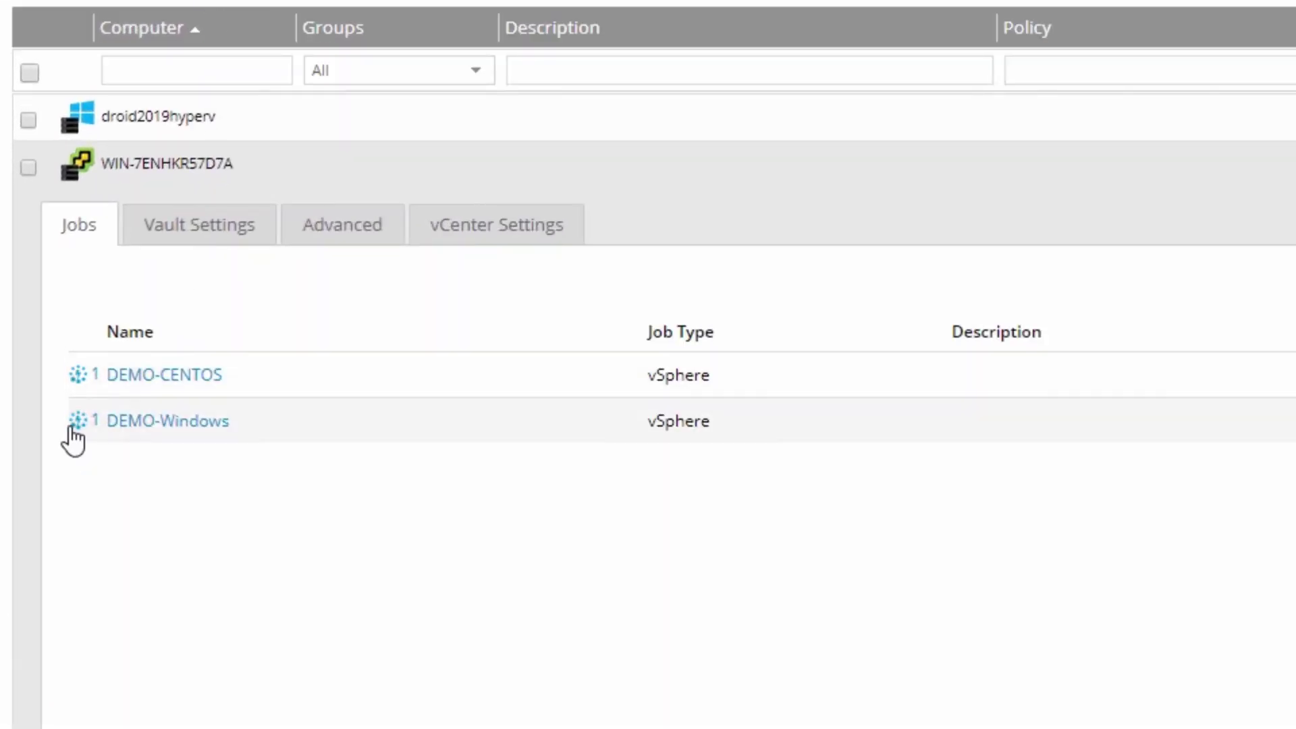
# Step: Migrate the restored Windows2012R2 VM from the DEMO-Windows process to datastore RVMRPERM
pyautogui.click(71, 433)
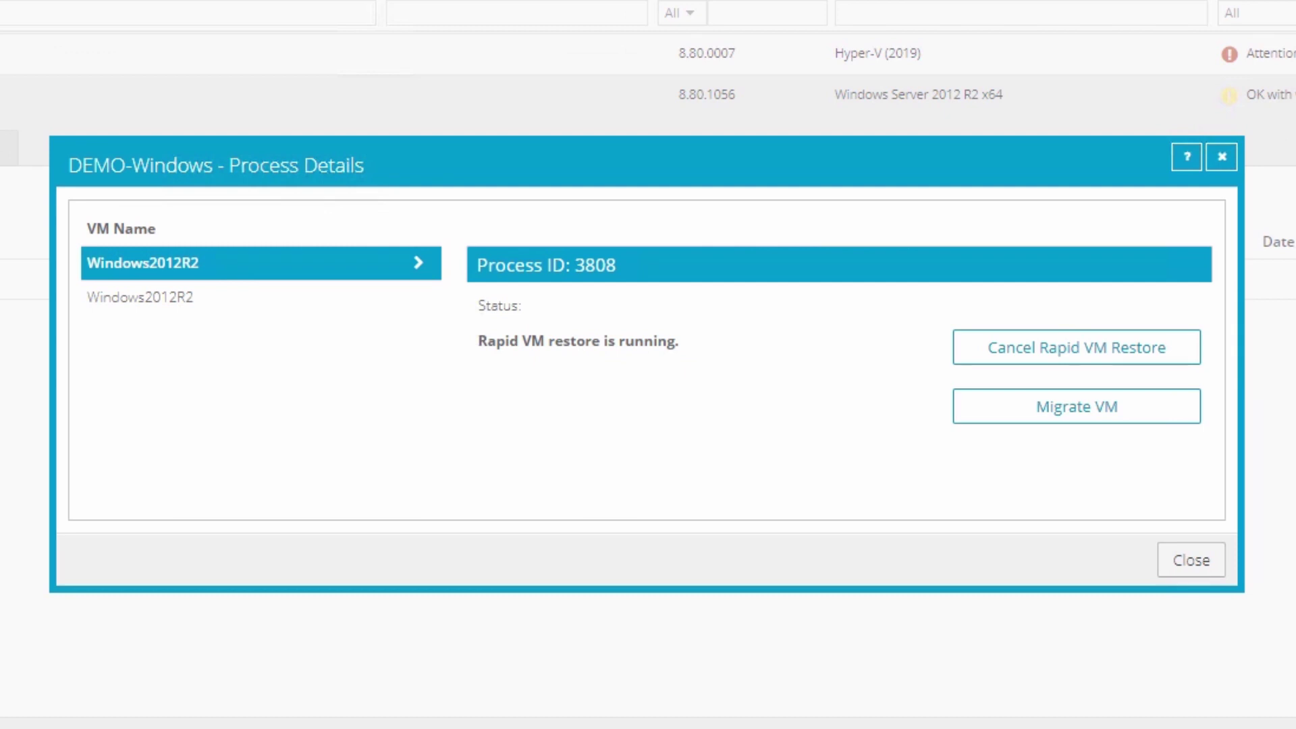
pyautogui.click(1092, 431)
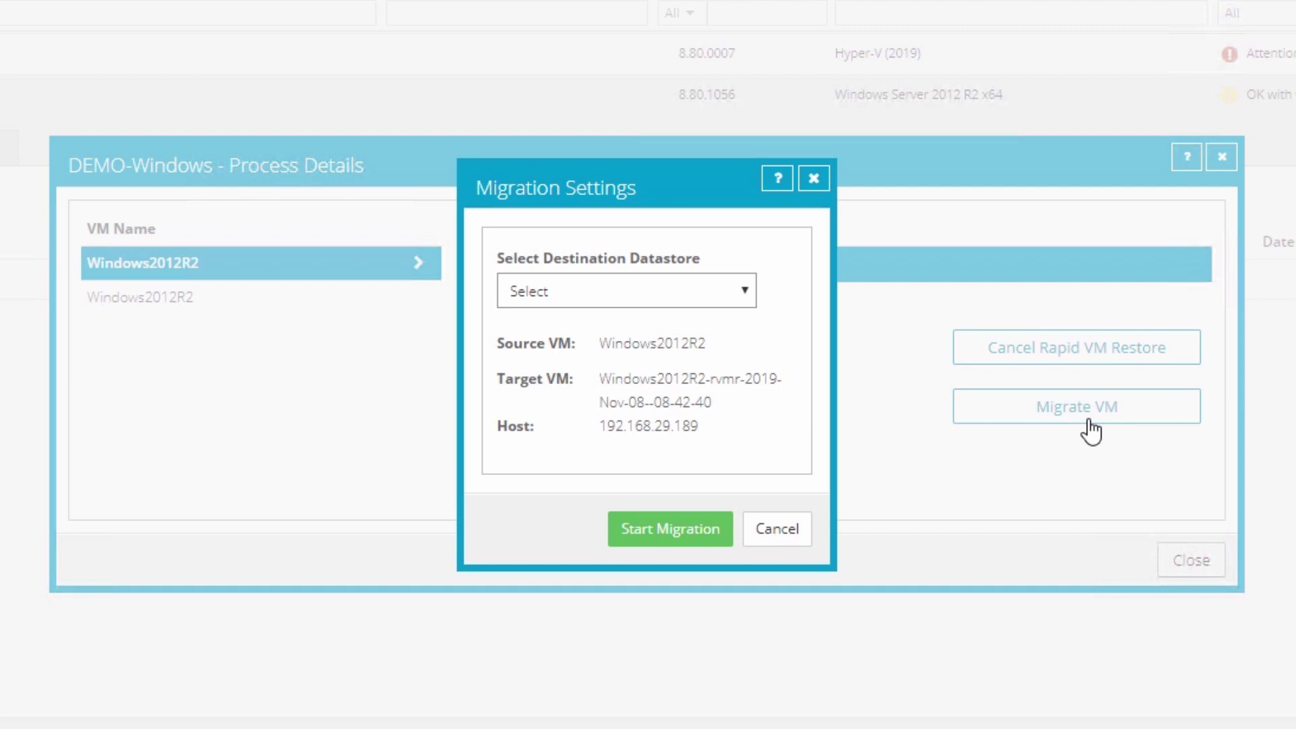
pyautogui.click(746, 298)
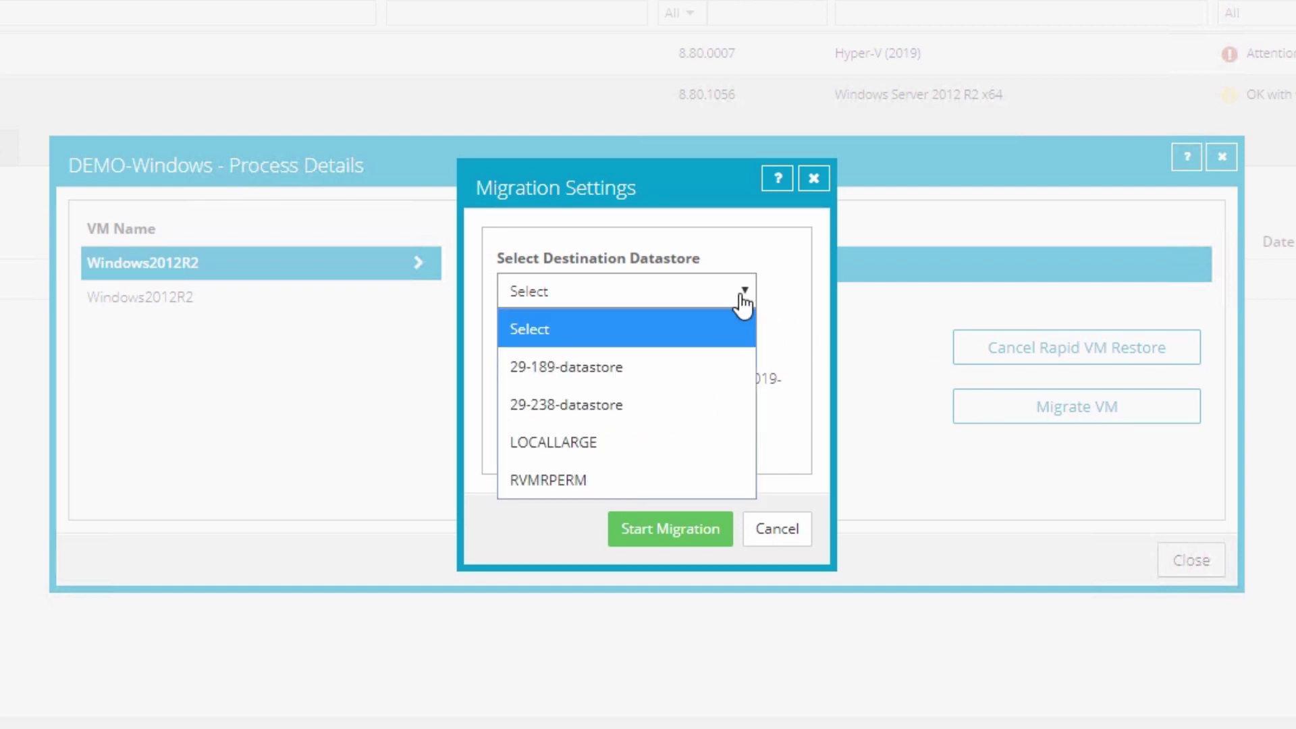
pyautogui.click(695, 481)
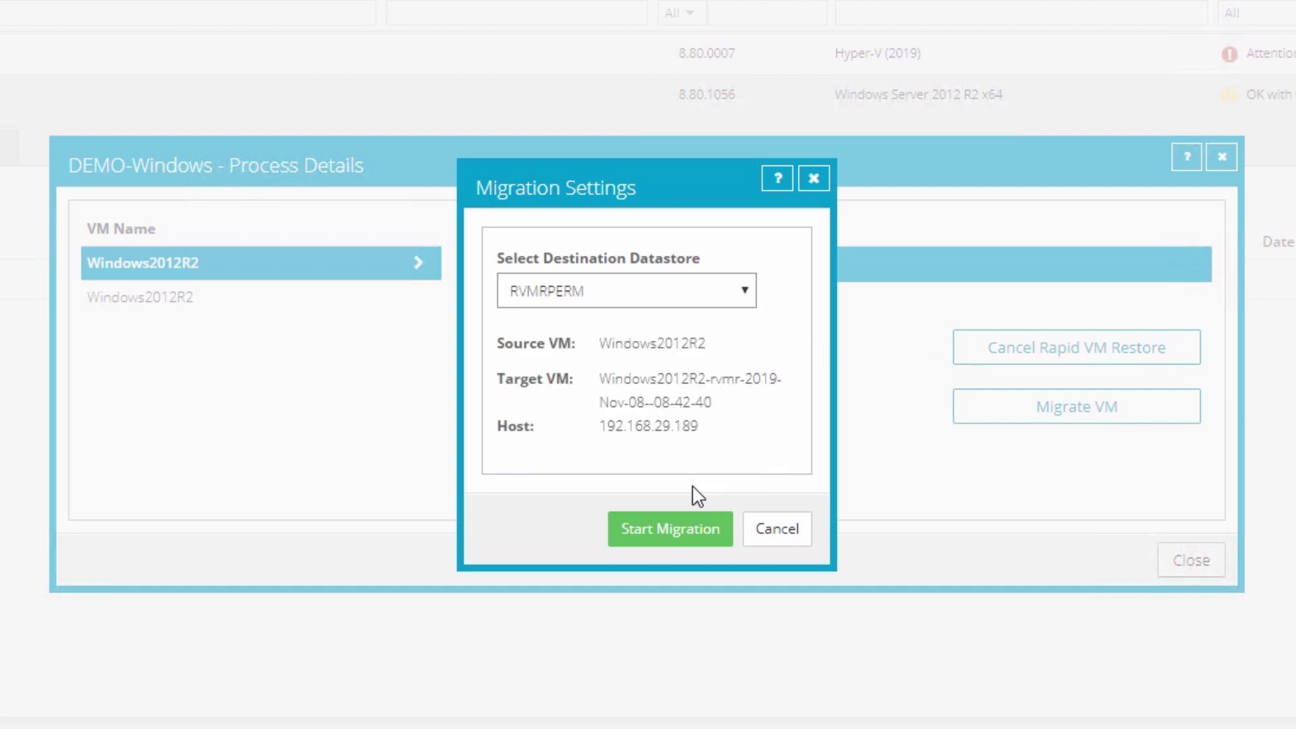
pyautogui.click(671, 538)
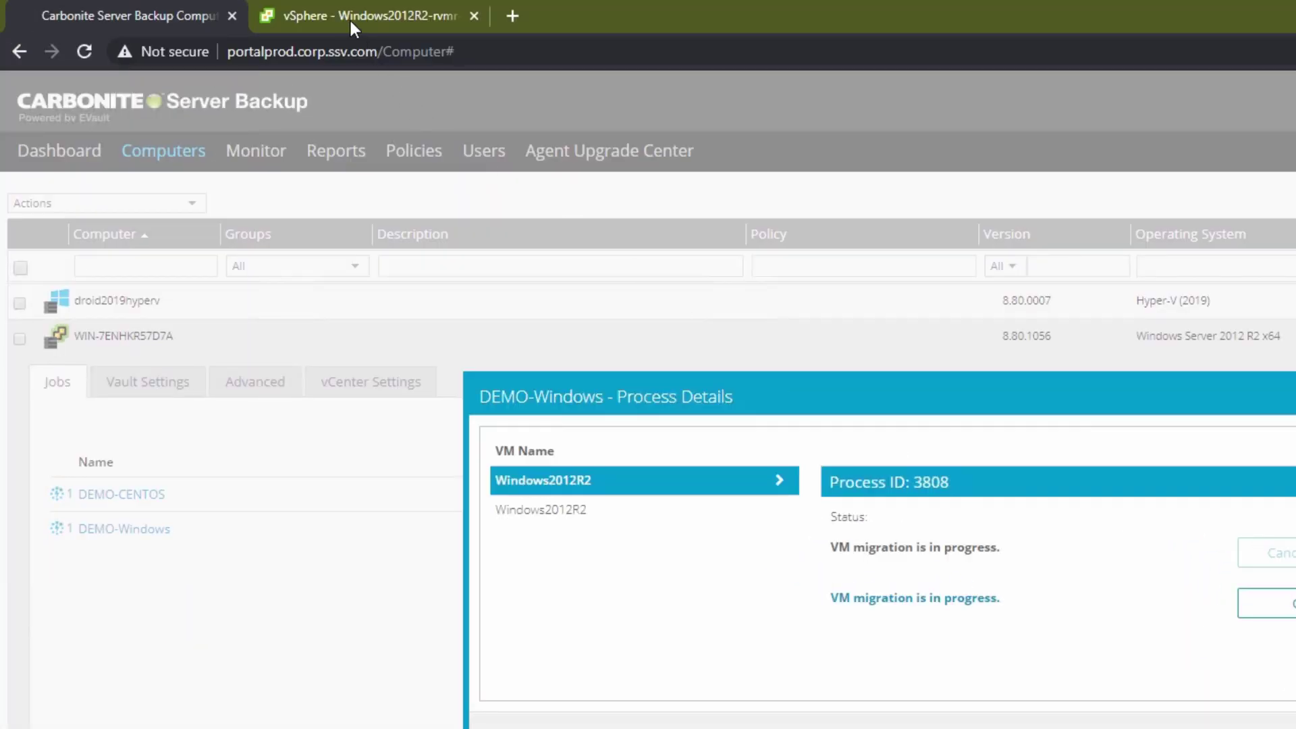
# Step: Watch vSphere's relocate task reach 100%, then close the 'VM has been migrated' details
pyautogui.click(350, 18)
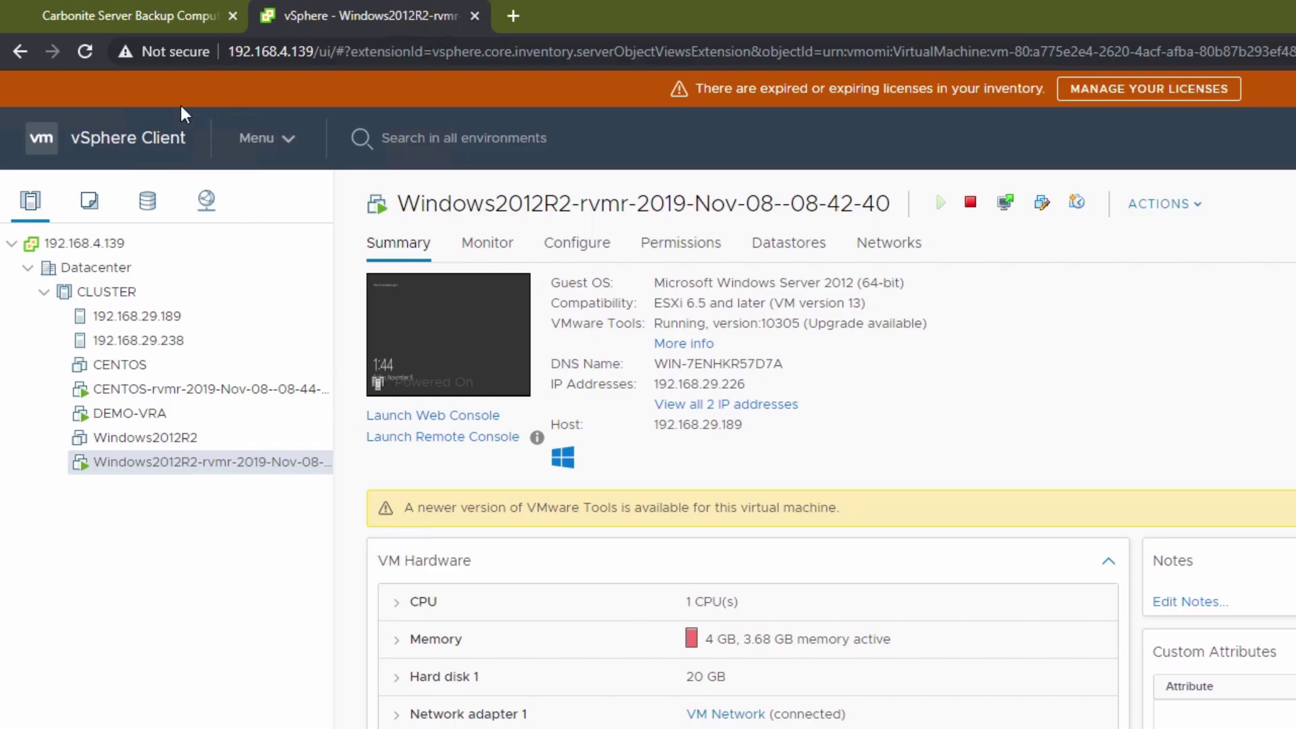
pyautogui.click(136, 19)
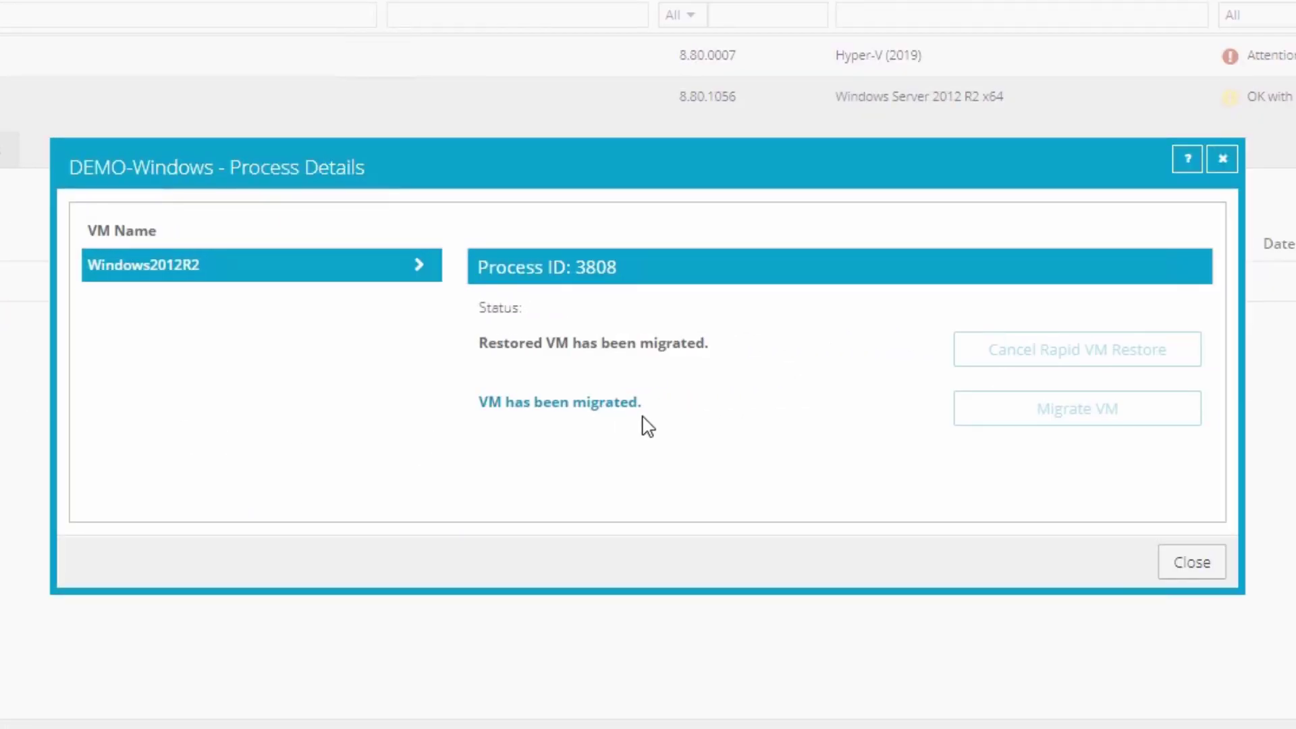
pyautogui.click(1215, 562)
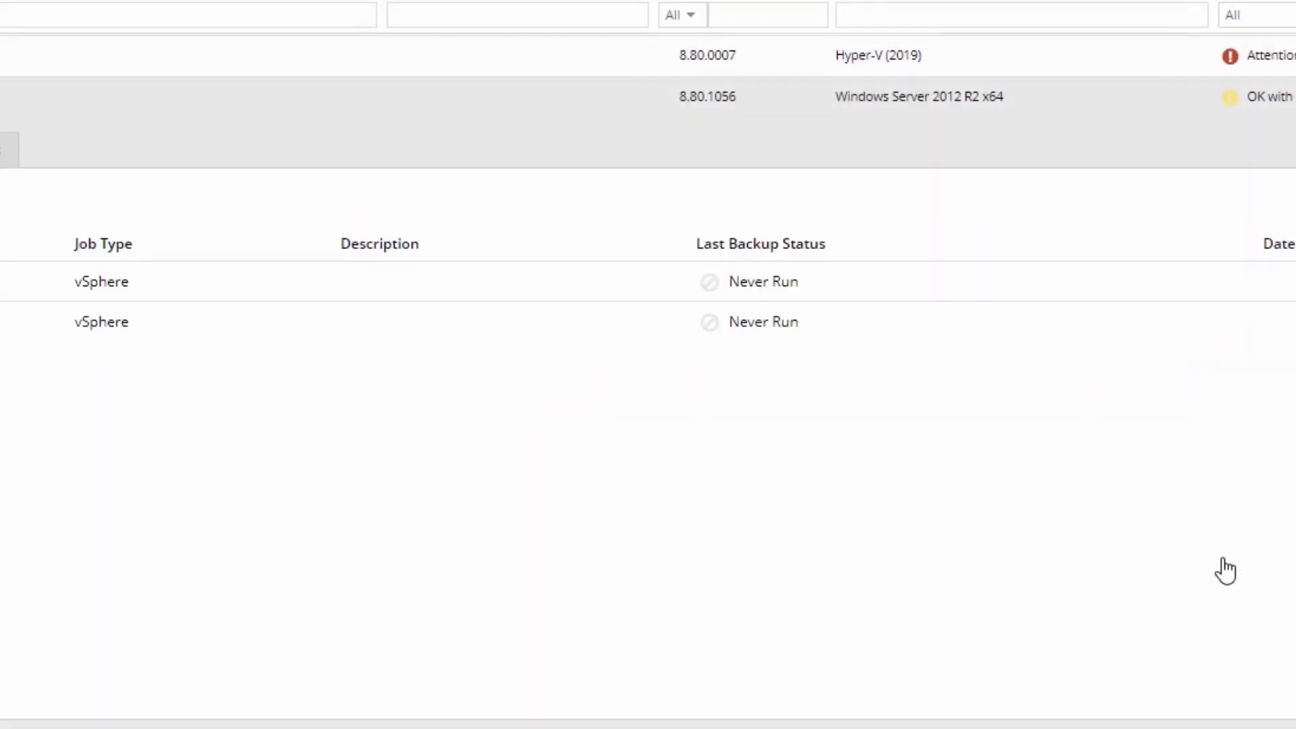